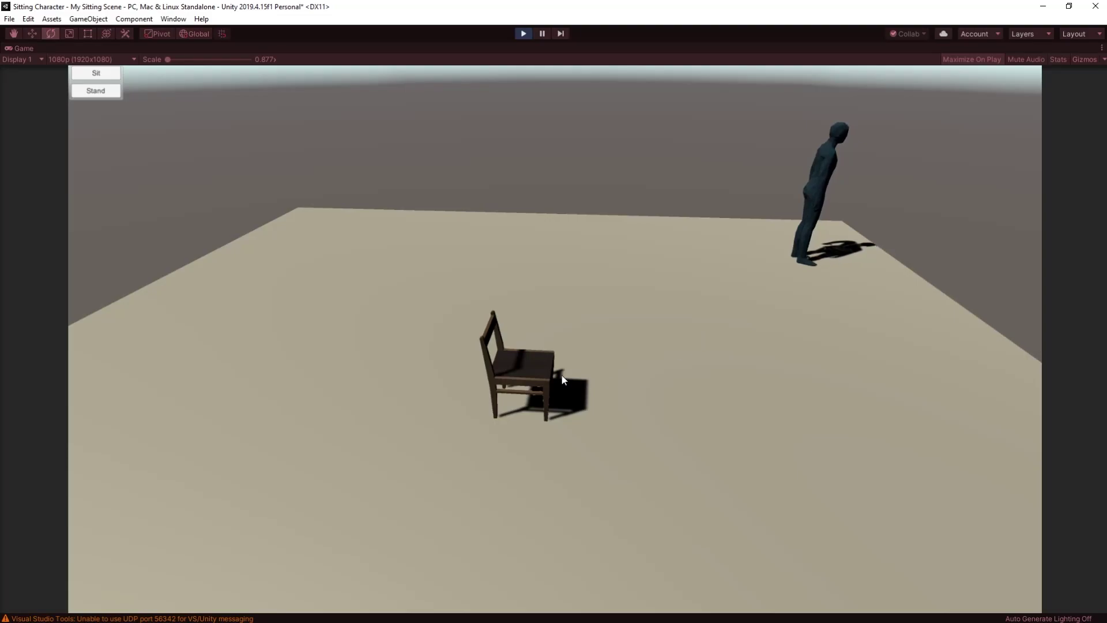
Step: In the running demo, click the chair twice so the character walks over and sits
click(531, 363)
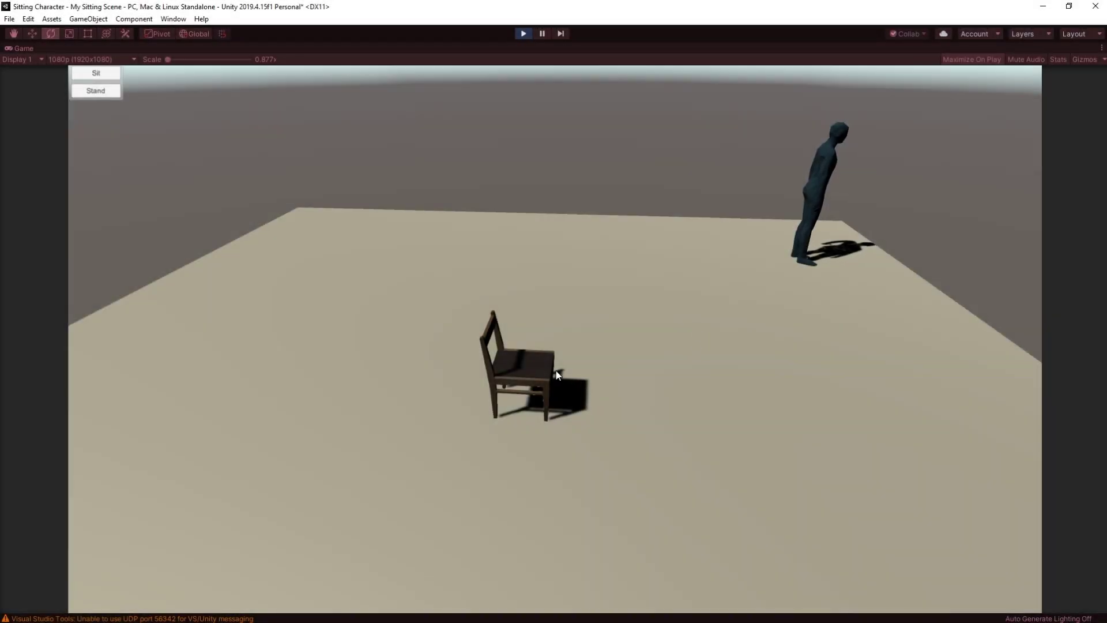
click(557, 375)
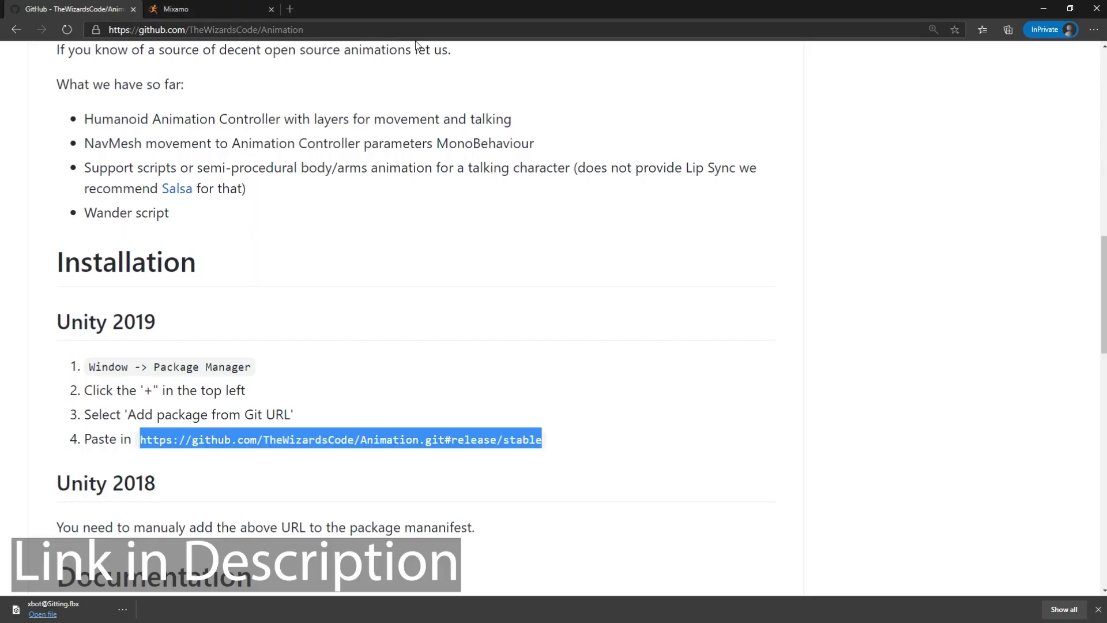
scroll(379, 252, up, 10)
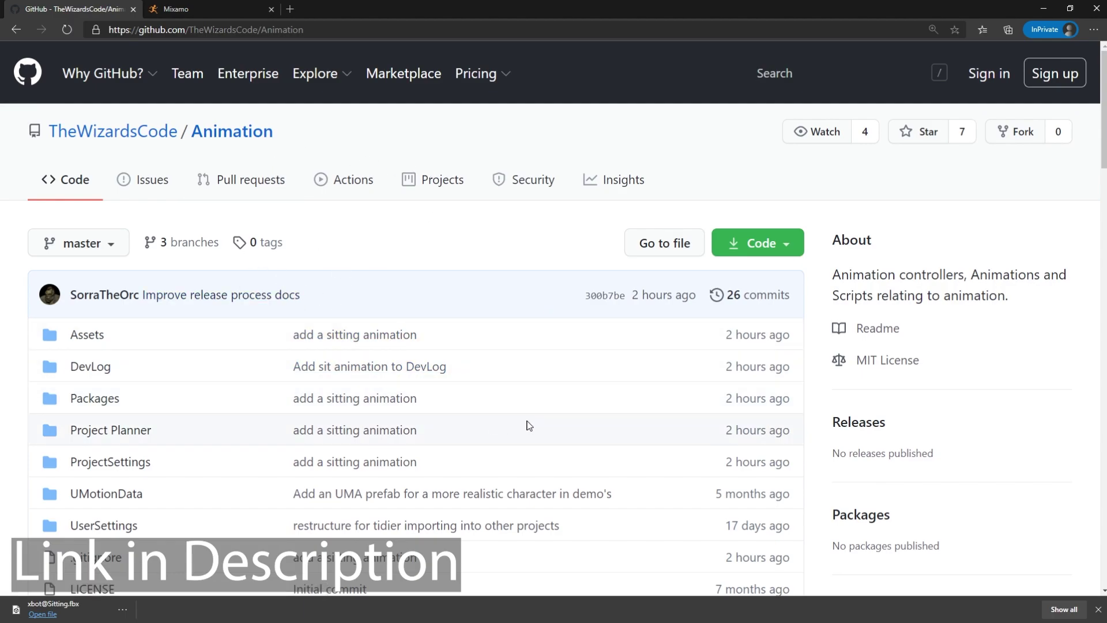
scroll(530, 426, down, 5)
scroll(526, 425, down, 5)
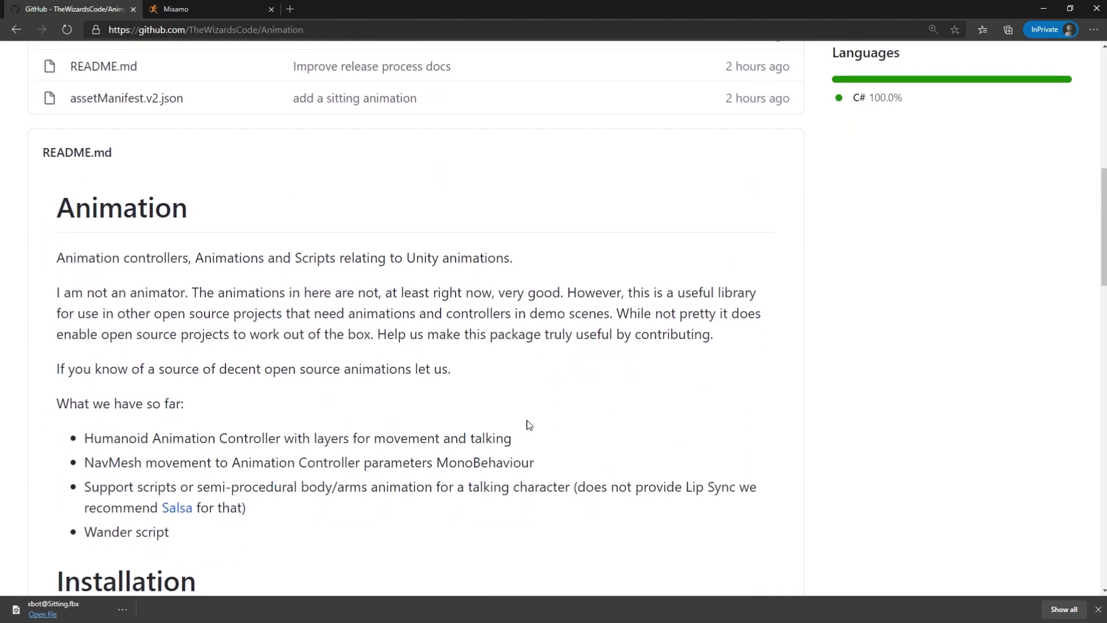
scroll(526, 425, down, 5)
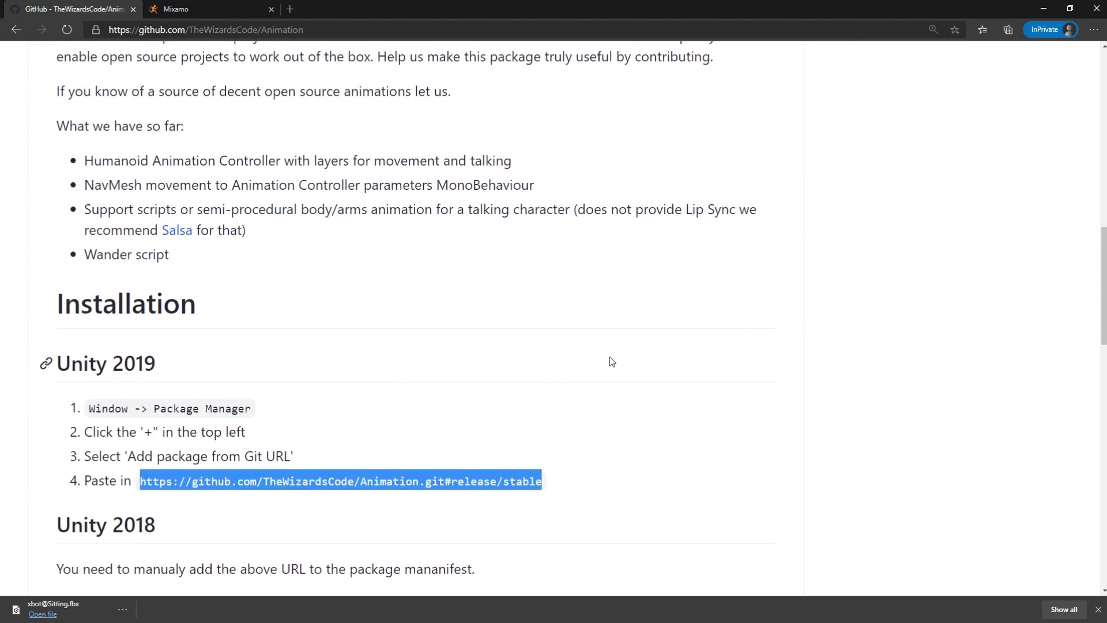
click(121, 396)
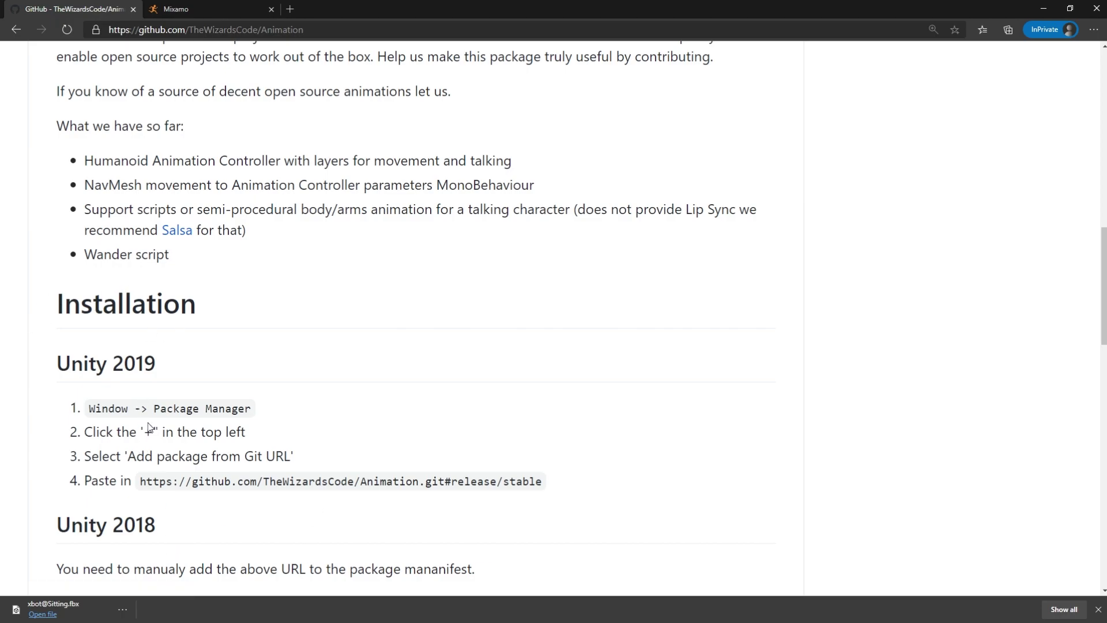
drag(141, 482, 543, 472)
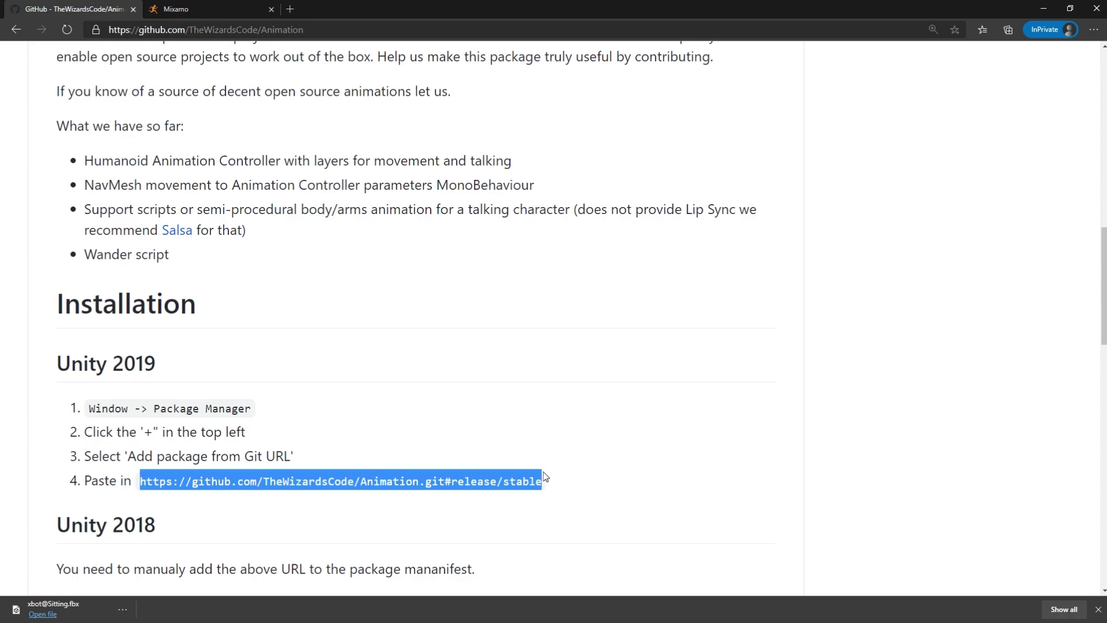
Step: Add the Wizards Code Animation package from the pasted git URL in Package Manager, then close it
key(alt+Tab)
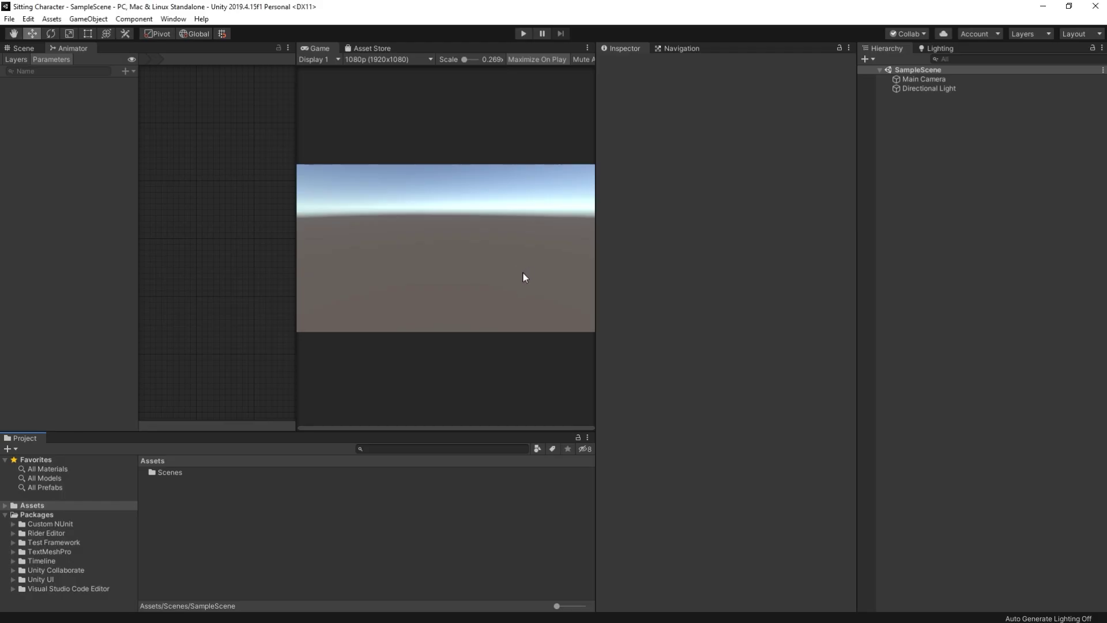
click(173, 20)
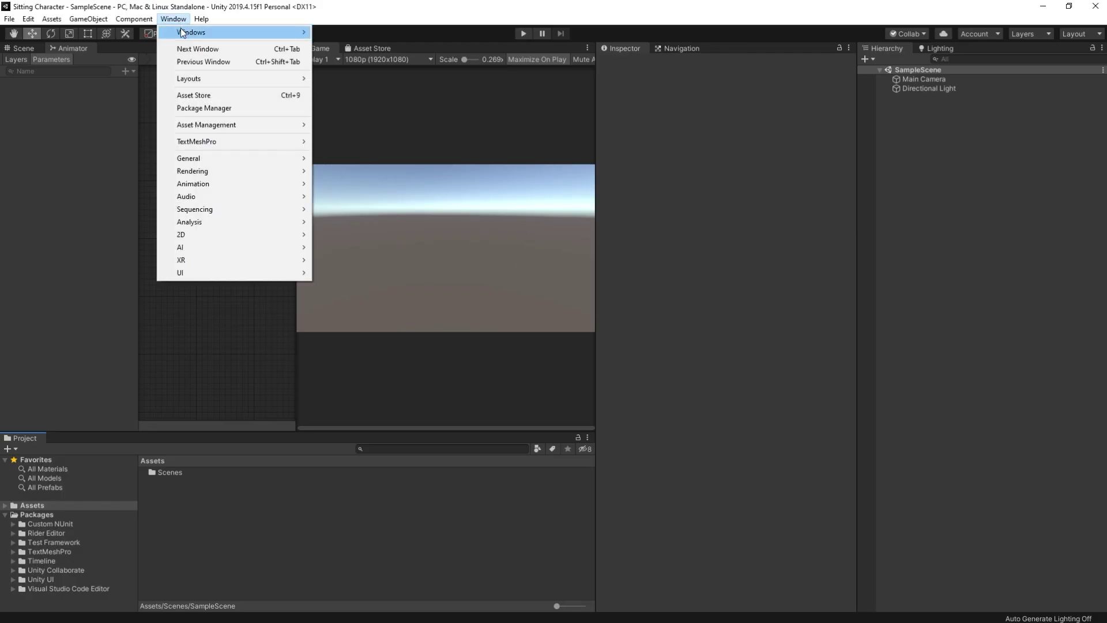
click(223, 109)
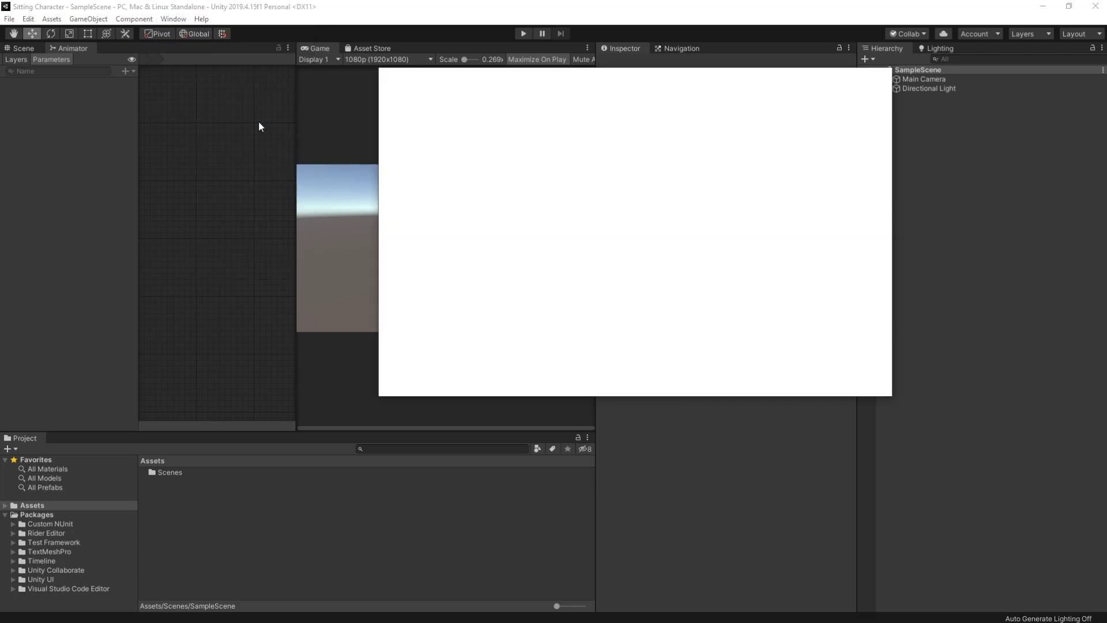
click(393, 85)
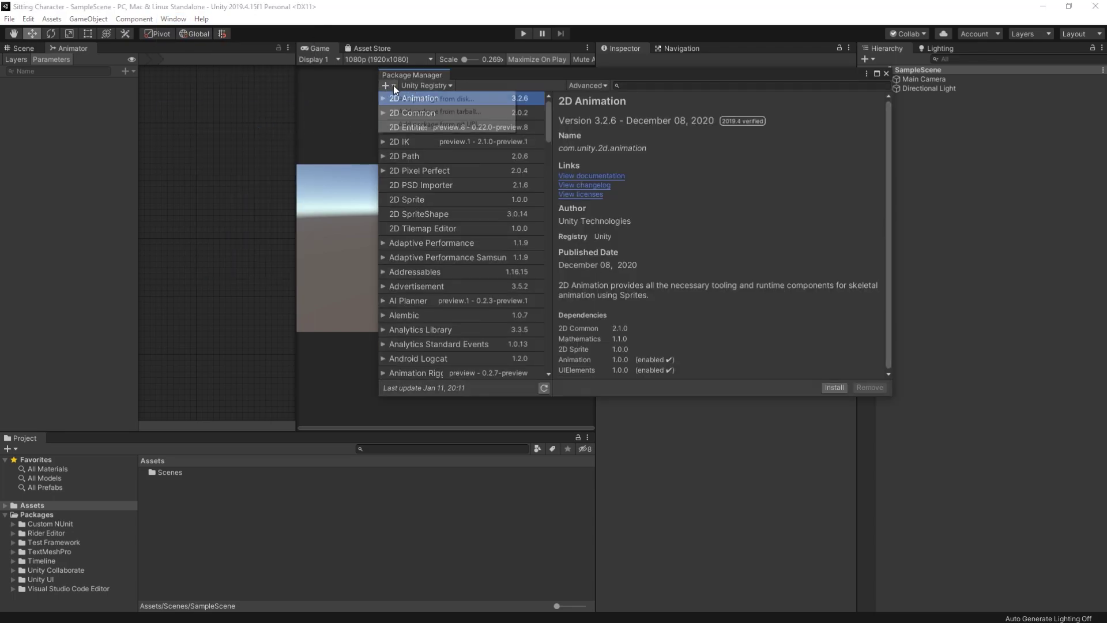
click(430, 124)
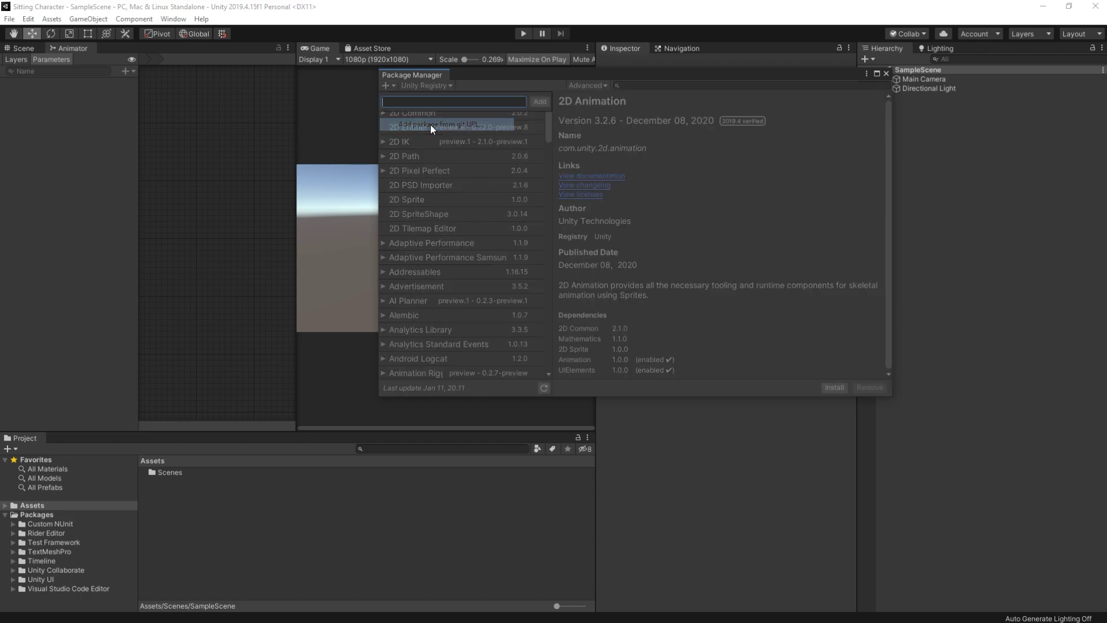
key(ctrl+v)
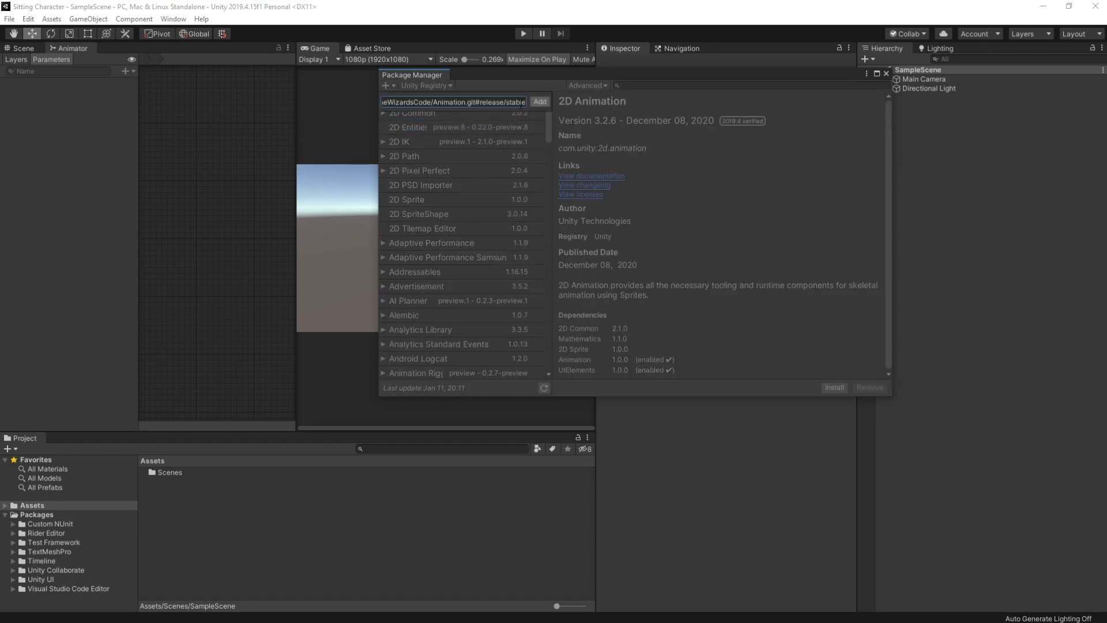
click(542, 104)
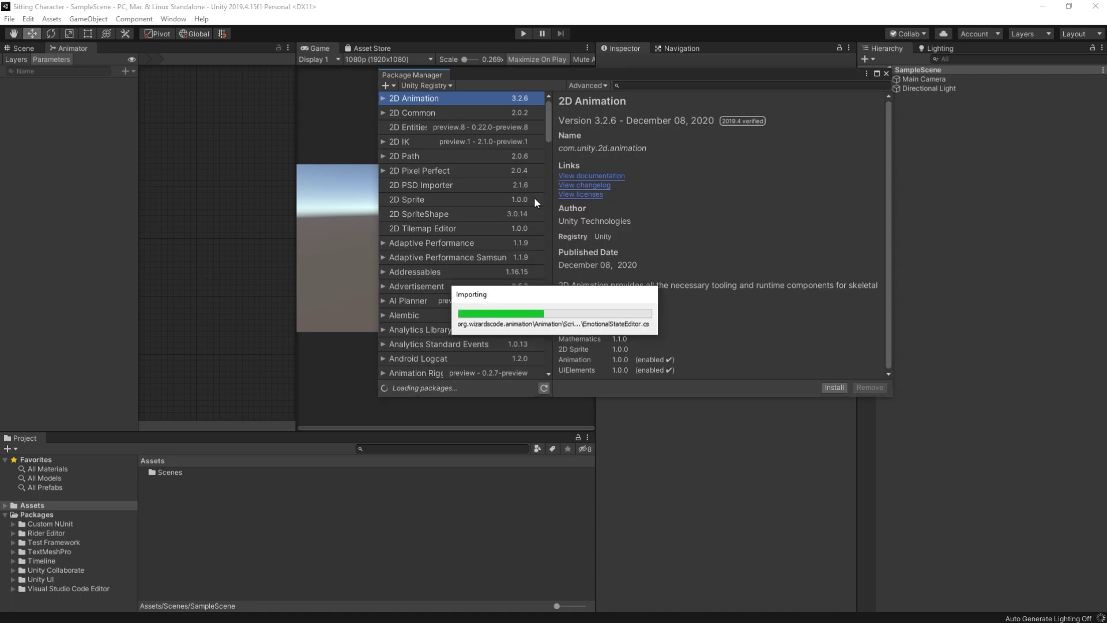
click(887, 74)
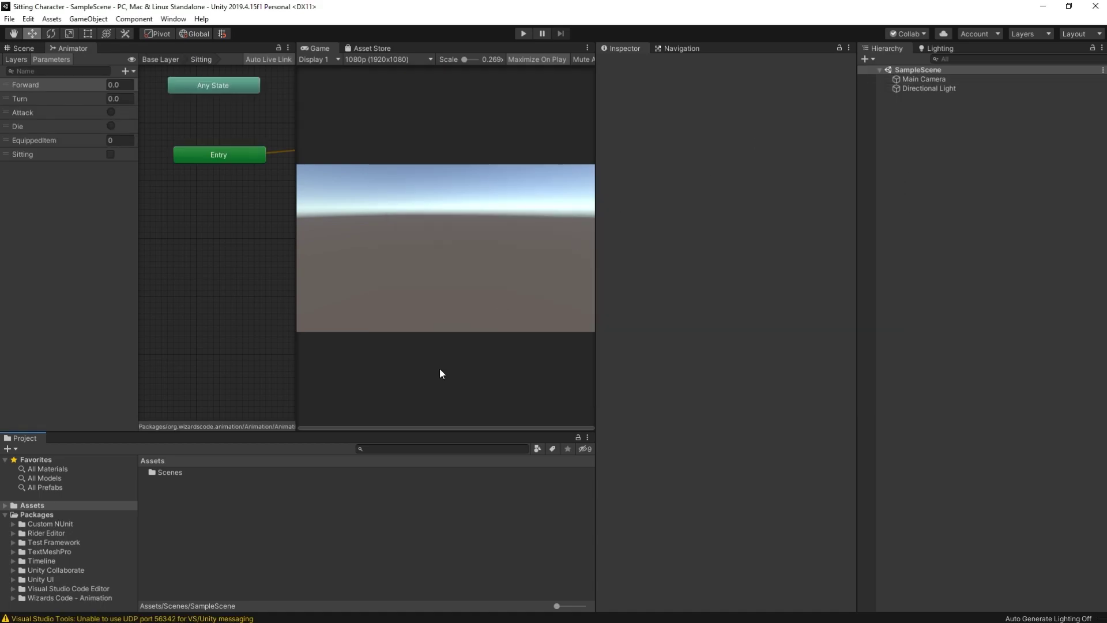
Step: Browse Wizards Code - Animation > Animation > Animations > Melee and select Melee Swing Attack 1
click(34, 598)
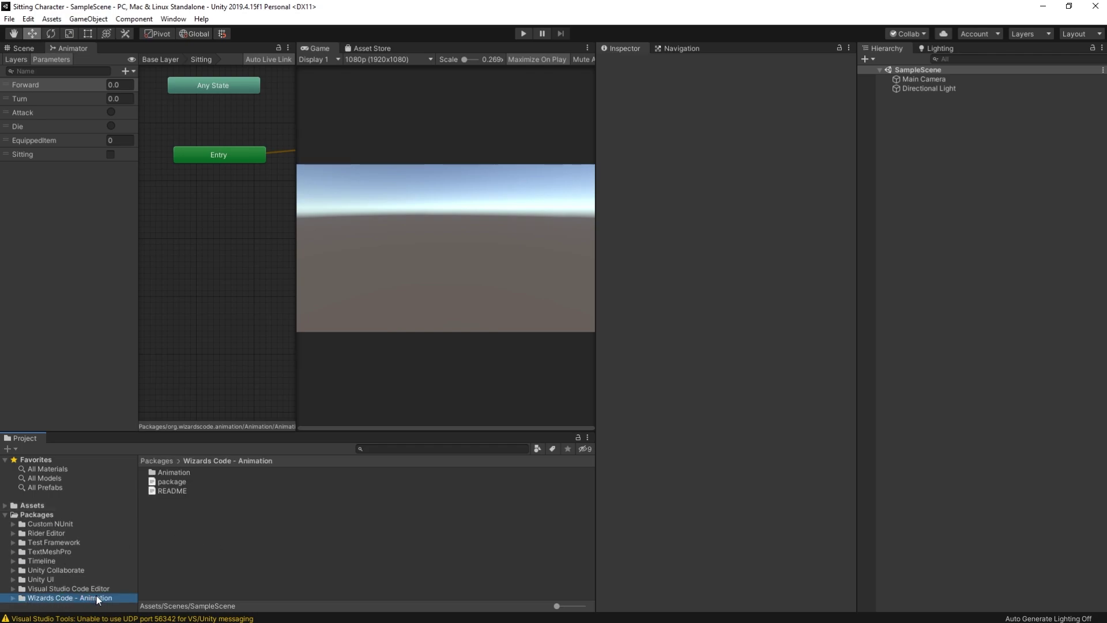
double_click(173, 472)
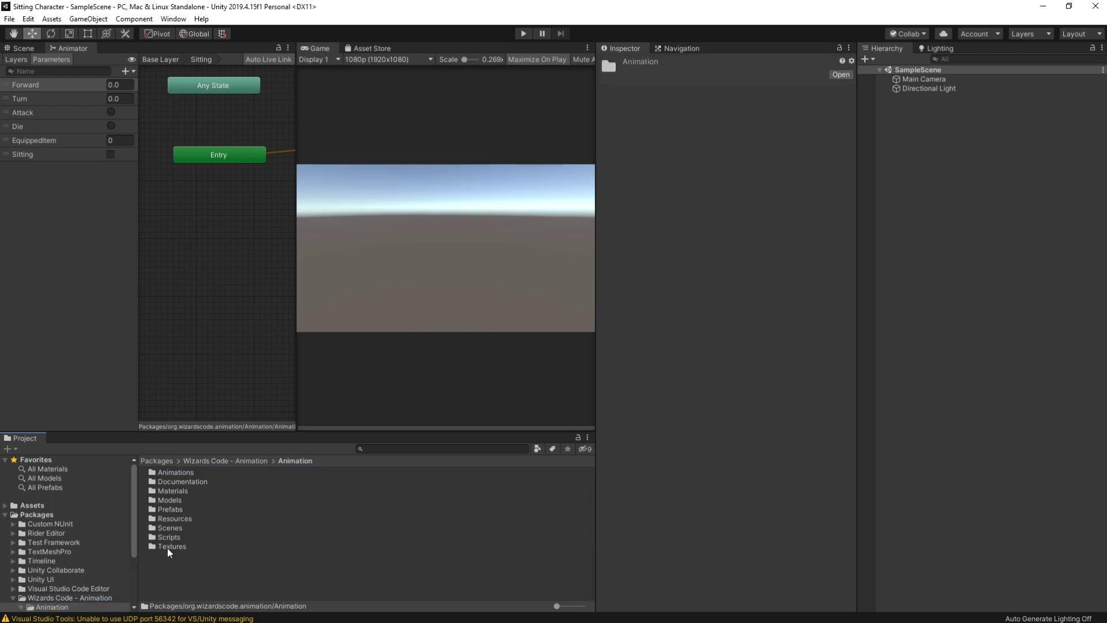
double_click(174, 472)
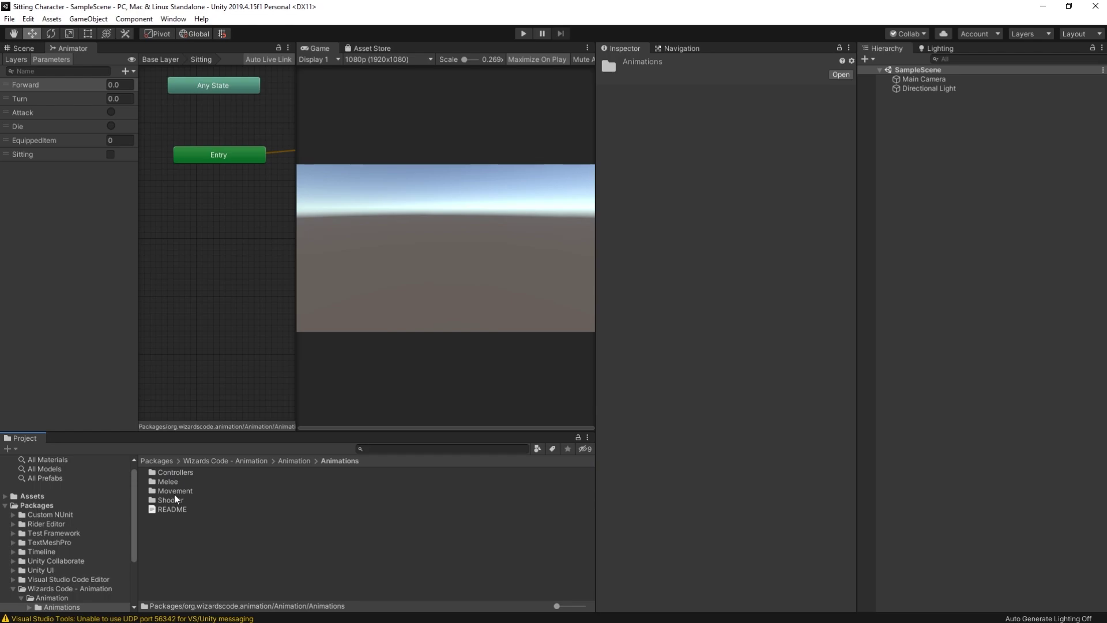
click(171, 483)
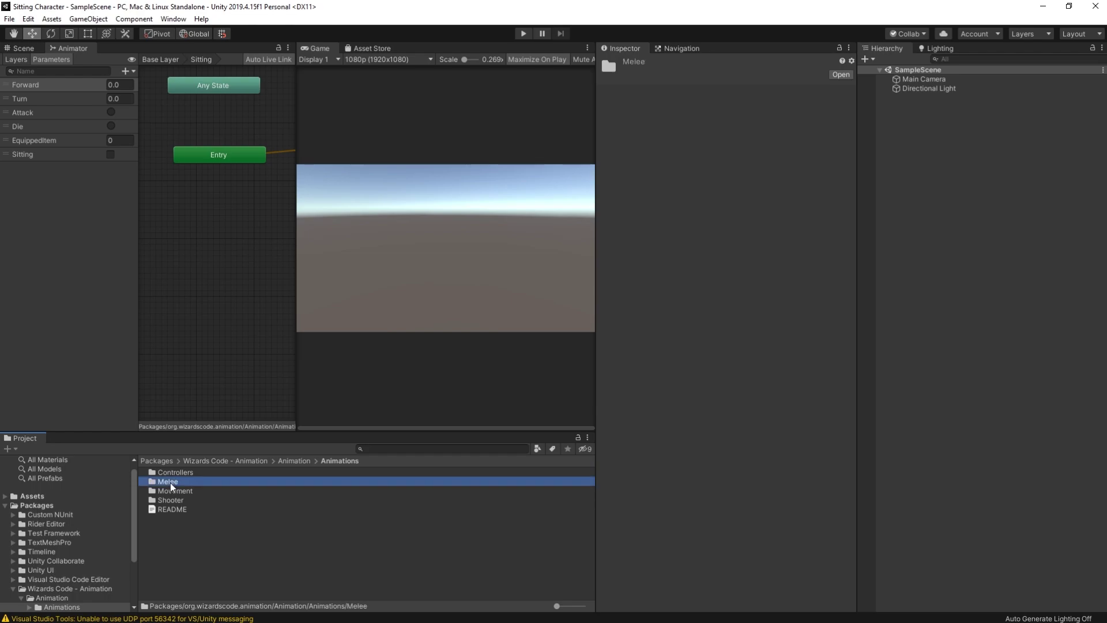
double_click(170, 483)
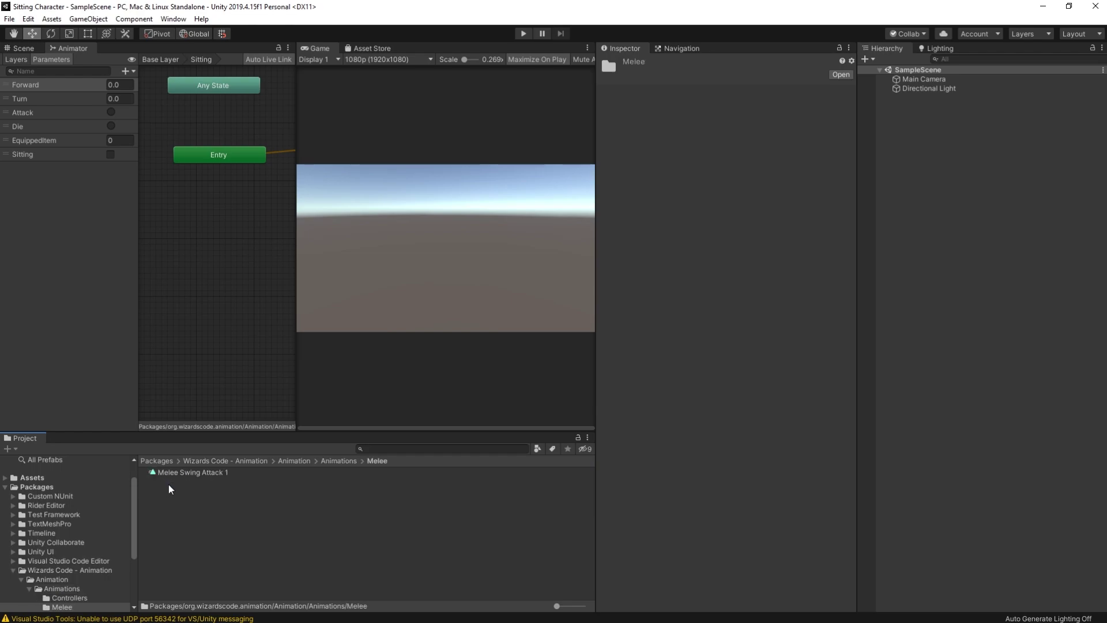
click(178, 473)
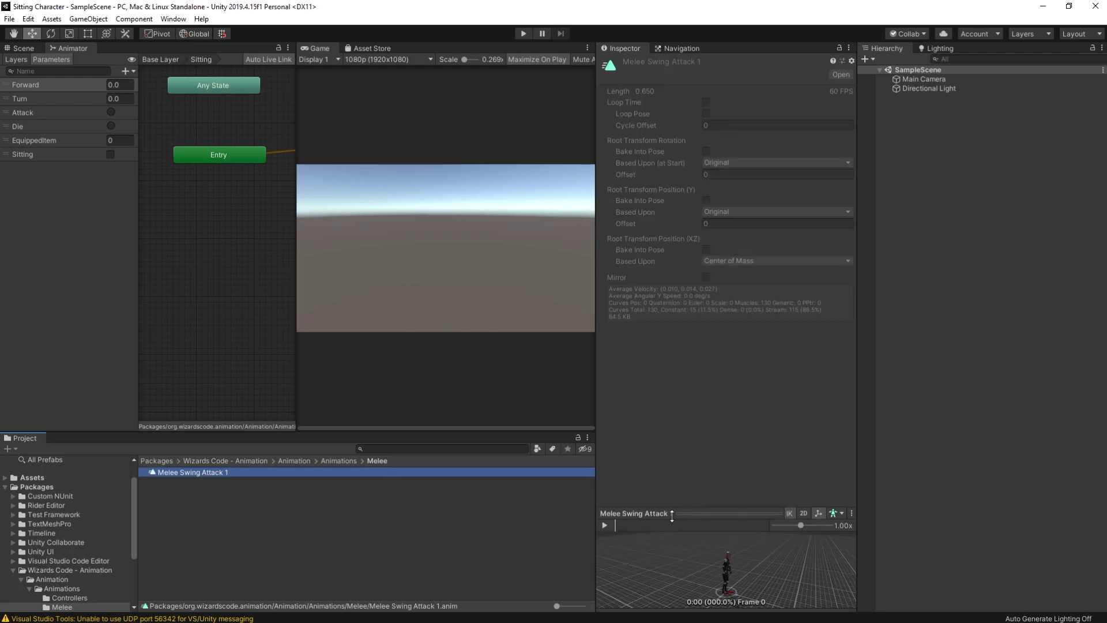
Step: Enlarge the clip preview, play the melee swing, and return to the Animations folder
drag(690, 513, 691, 369)
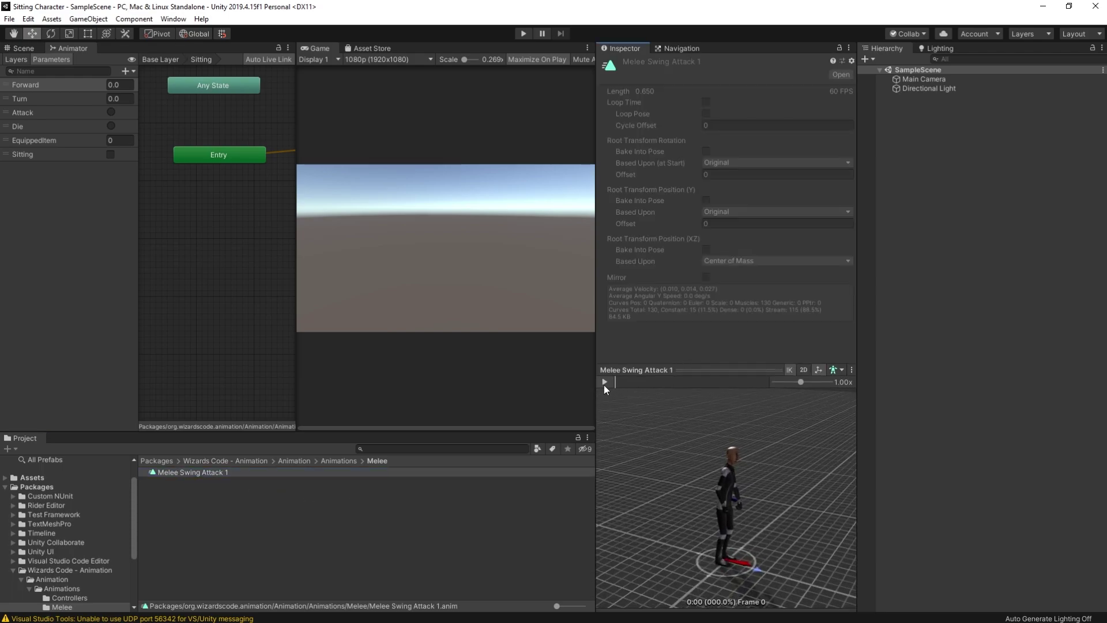
click(604, 383)
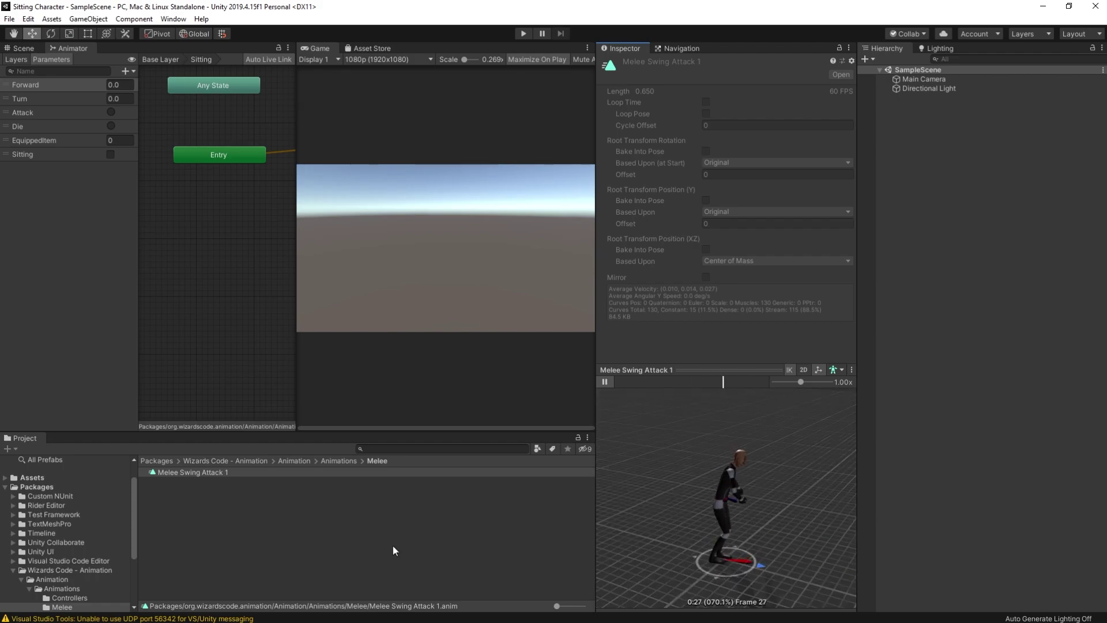
click(339, 461)
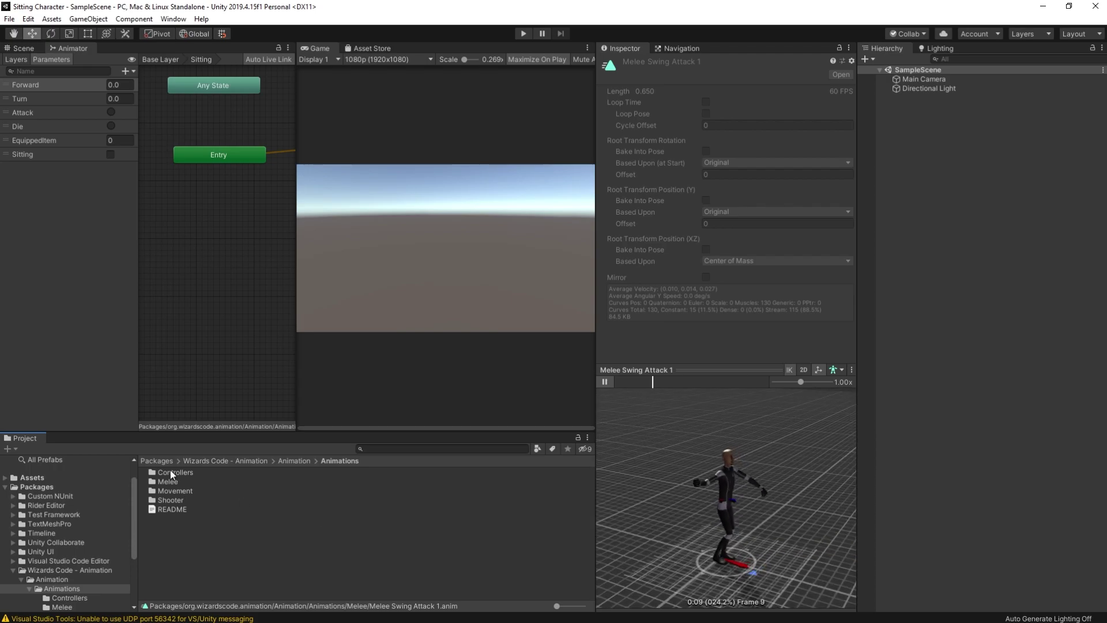
Step: Pause the preview and browse the package's Scripts folder, ending in its Scenes folder
scroll(66, 568, down, 3)
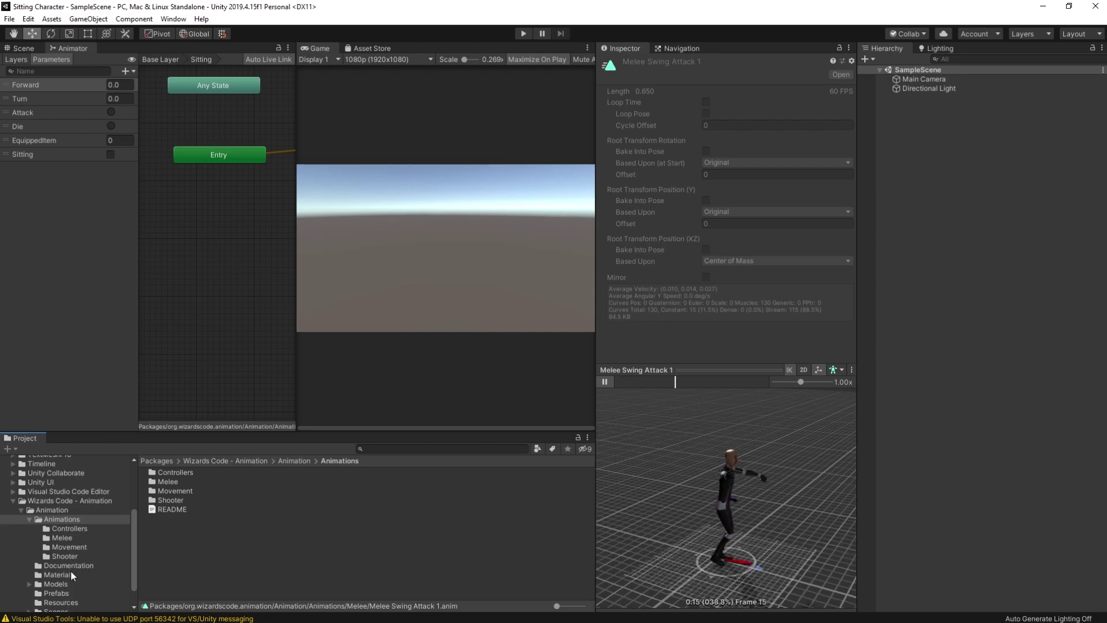
scroll(70, 573, down, 1)
click(57, 586)
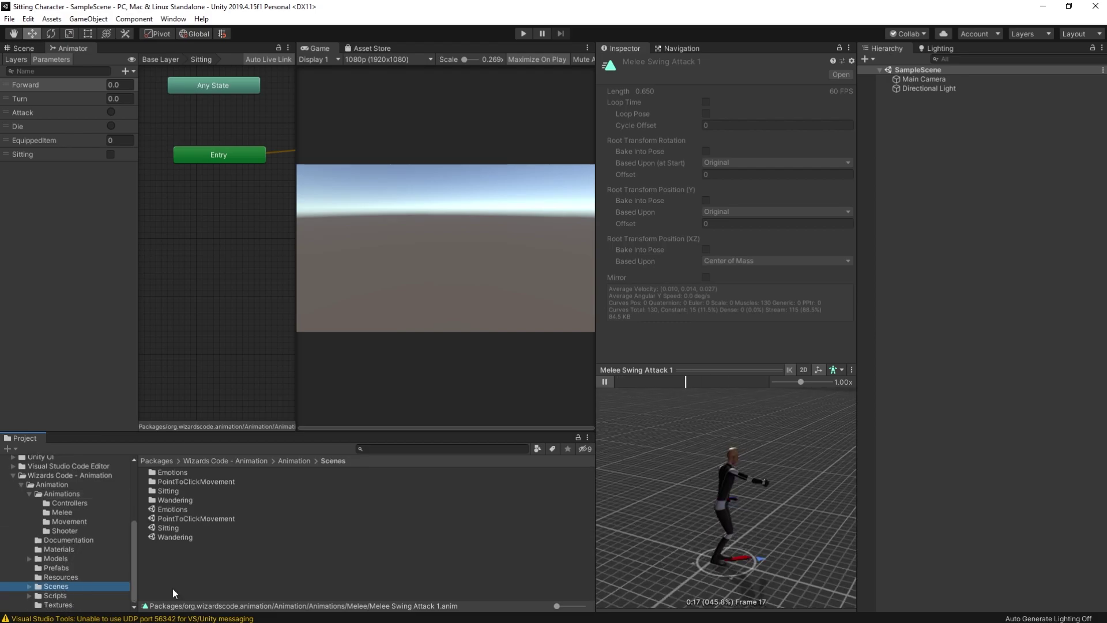
click(56, 595)
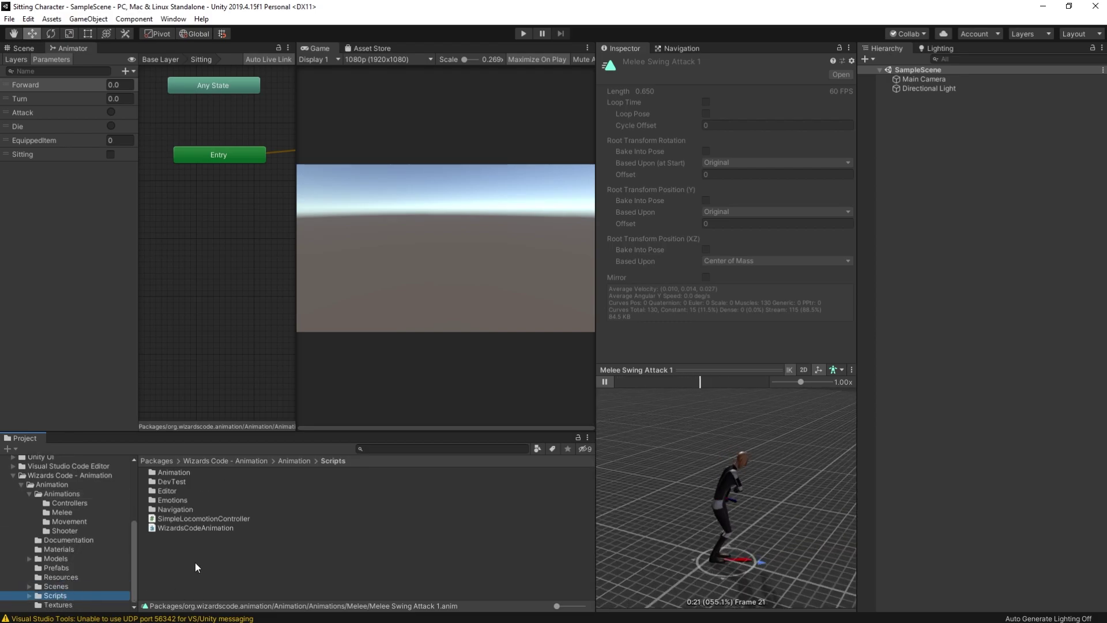
click(604, 381)
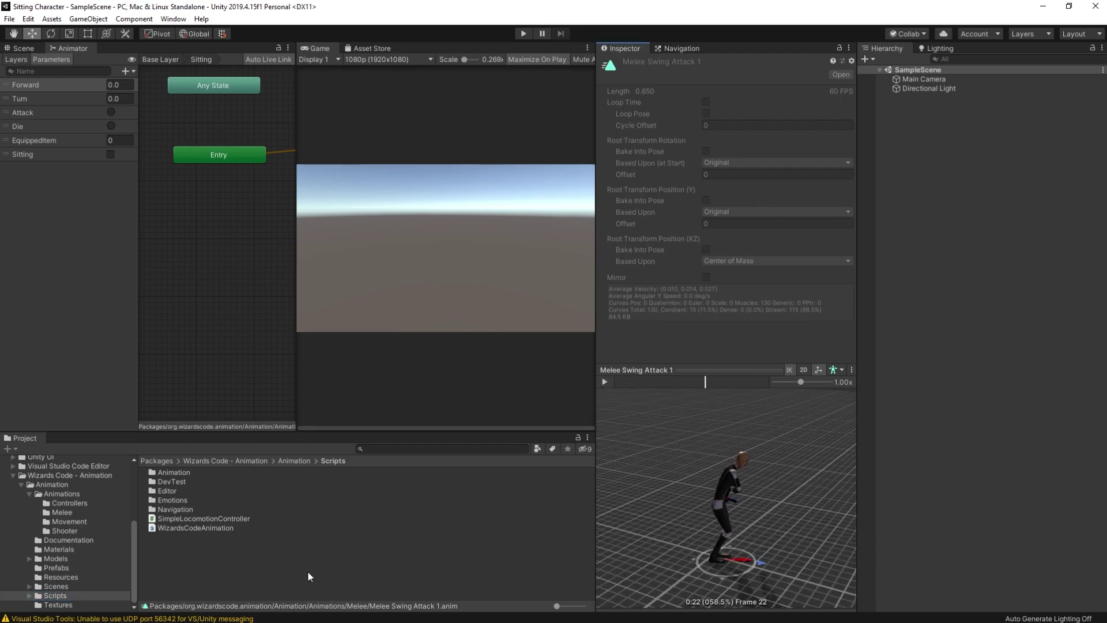
click(445, 556)
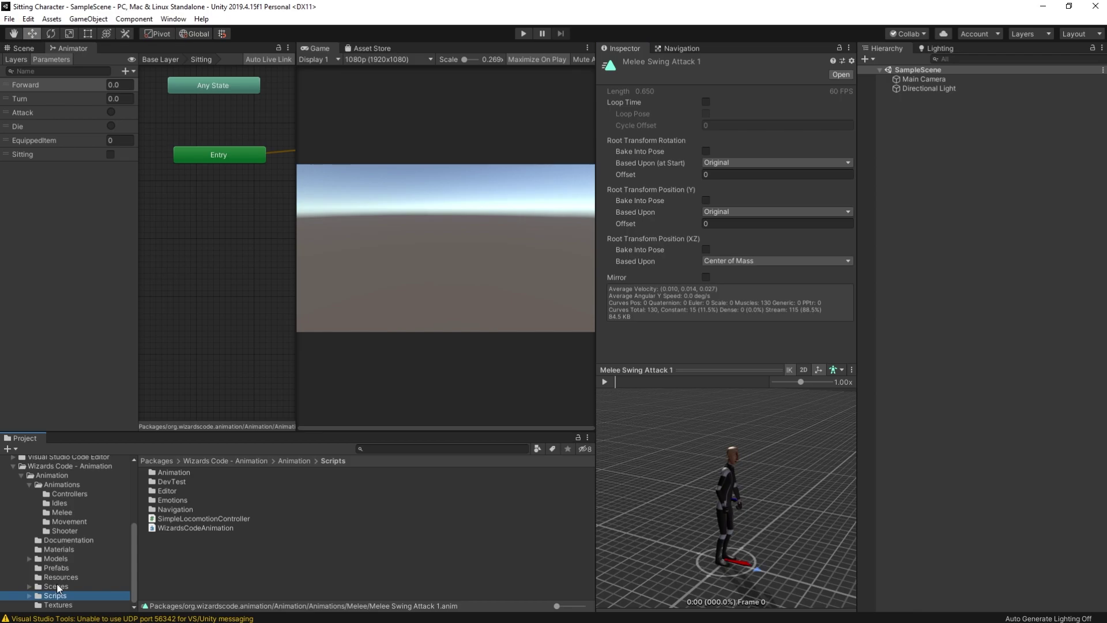
click(56, 585)
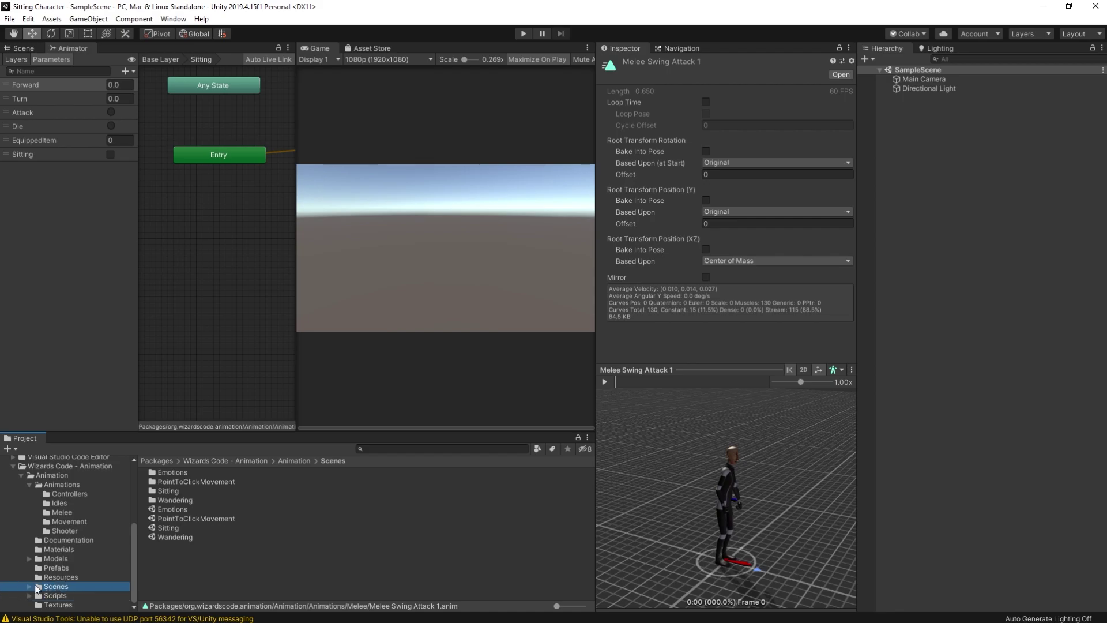
Step: Open the Sitting sample scene and copy it into the project's Assets/Scenes folder
double_click(172, 527)
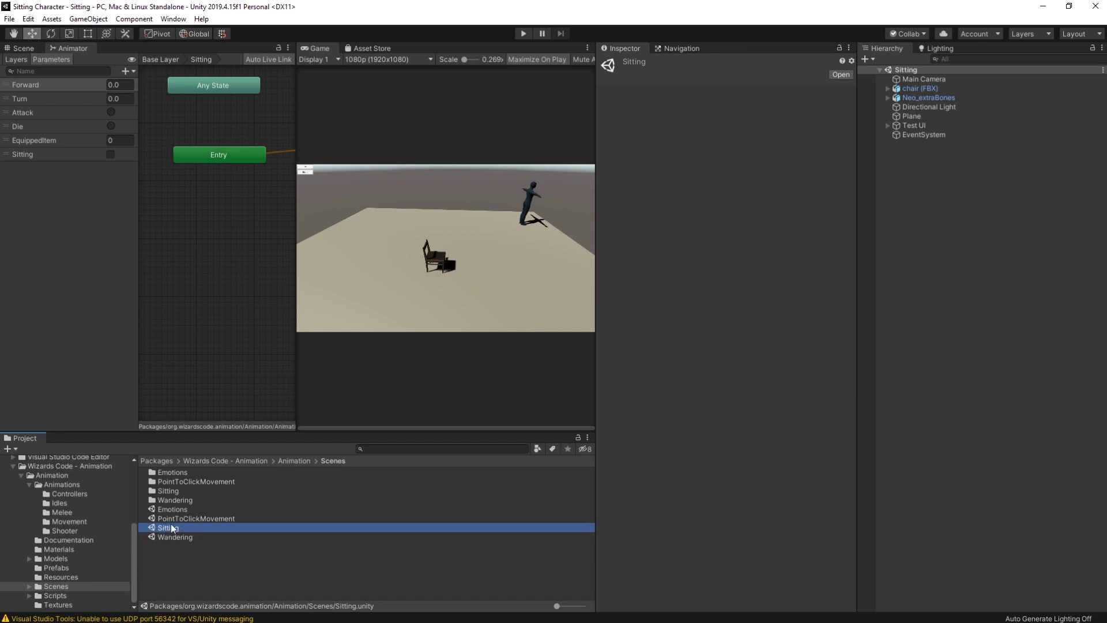
drag(134, 566, 150, 467)
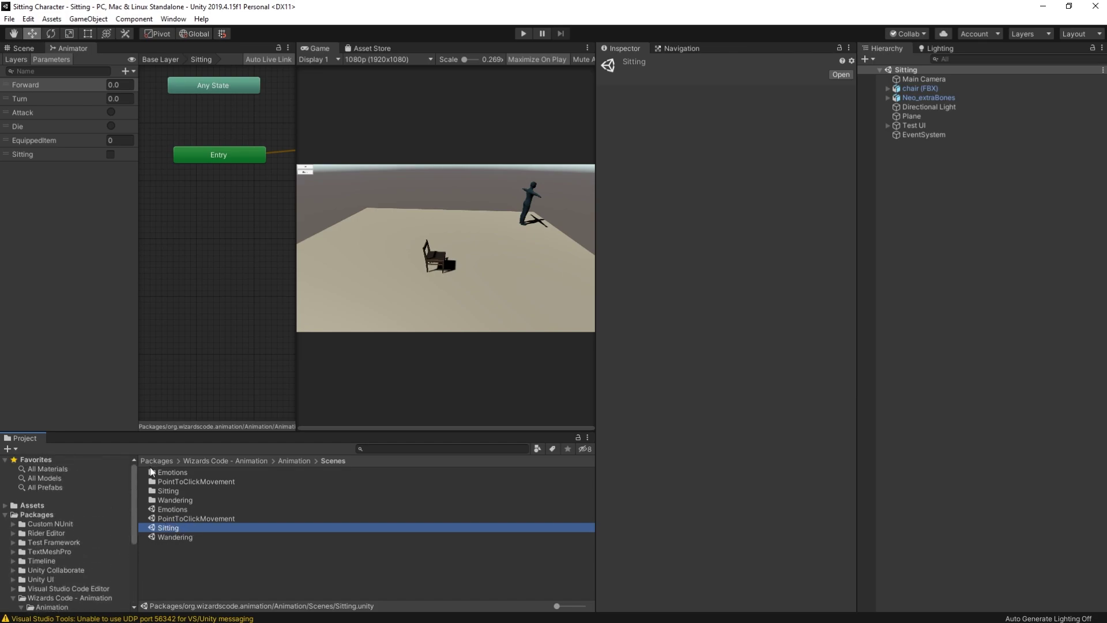
click(7, 504)
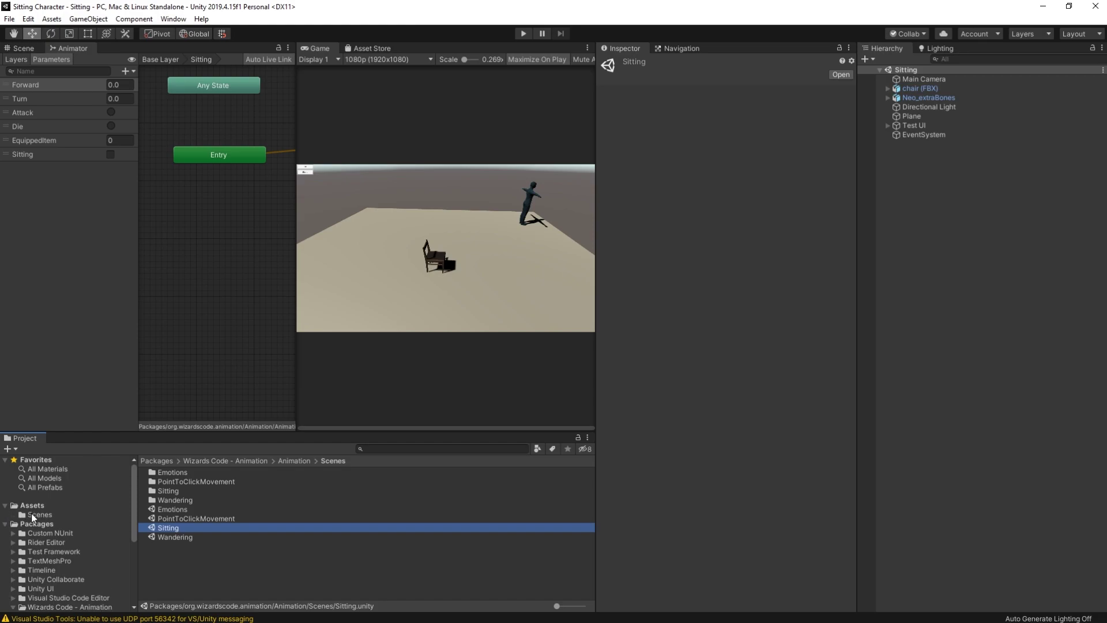
drag(193, 531, 33, 513)
Step: Rename the copy to 'My Sitting Scene', open it and enter Play mode
text(My Sitting)
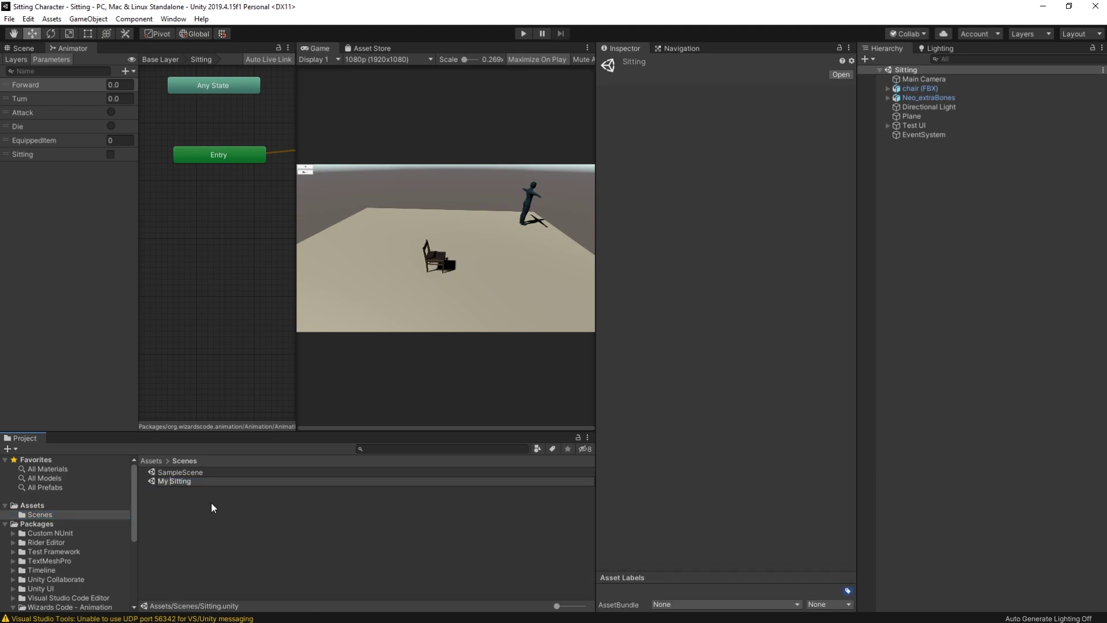
text( Scene)
key(Return)
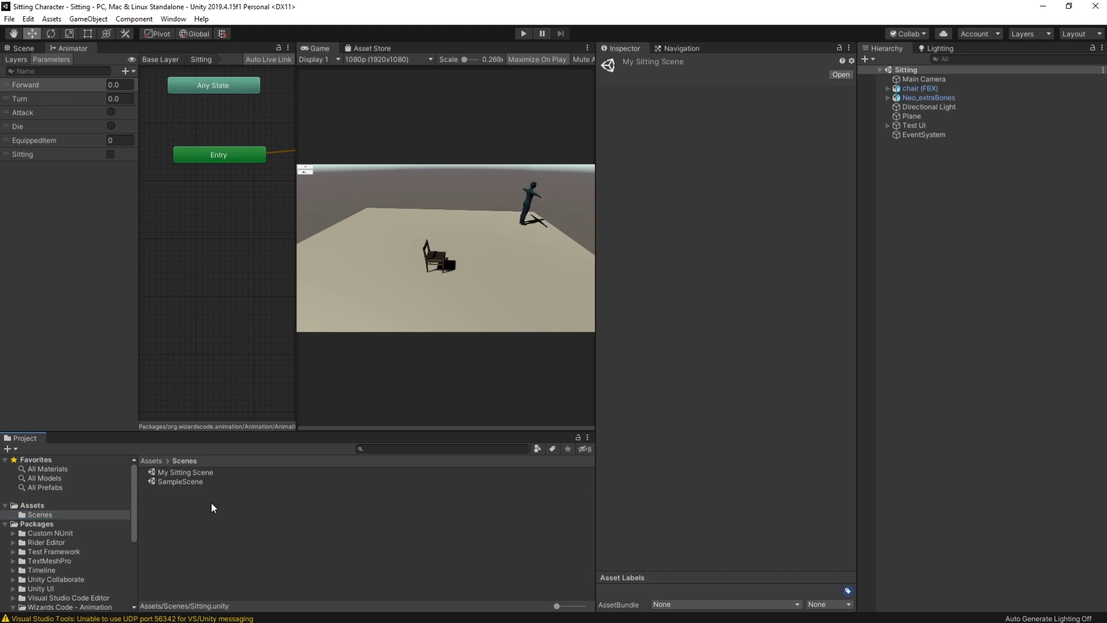
click(190, 472)
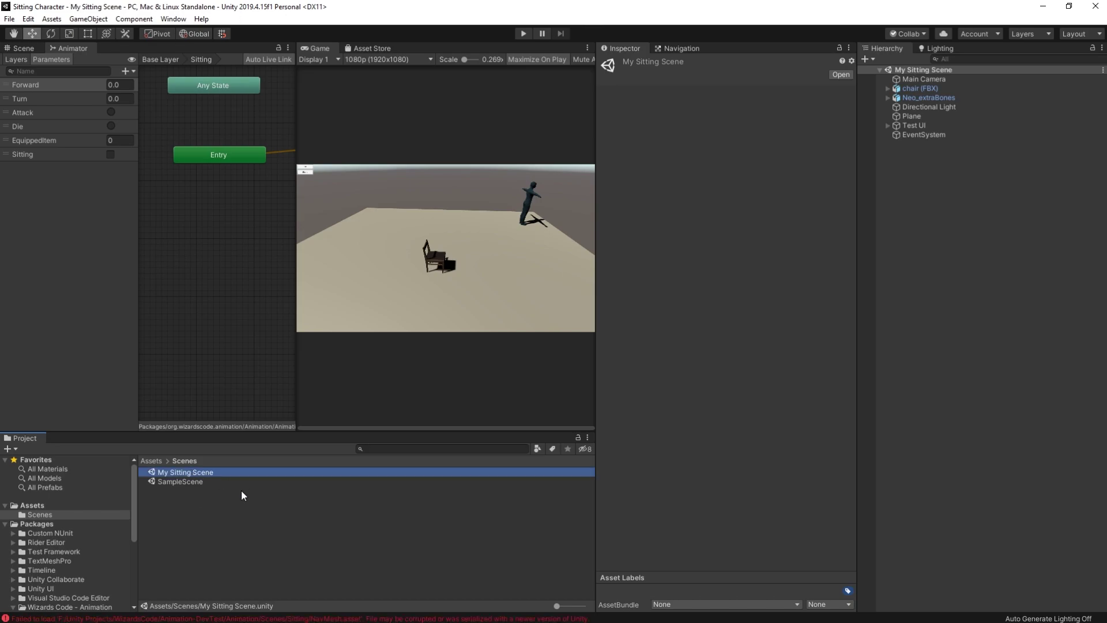
click(523, 33)
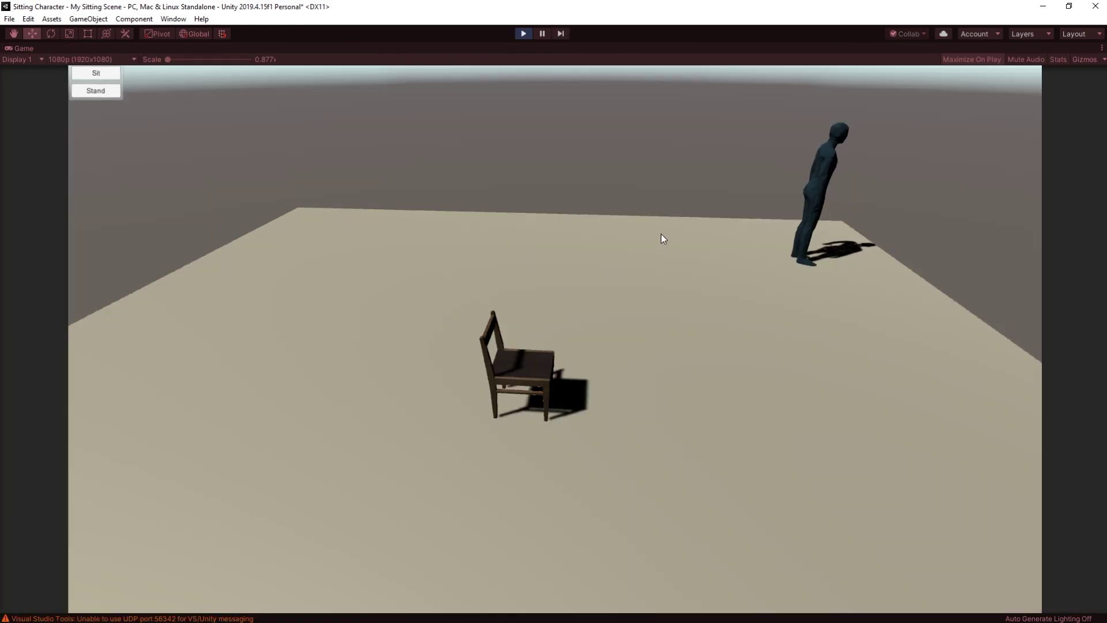
Step: Try the Sit button, stop playing, read the Console's NavMesh errors, and select the floor Plane
click(94, 75)
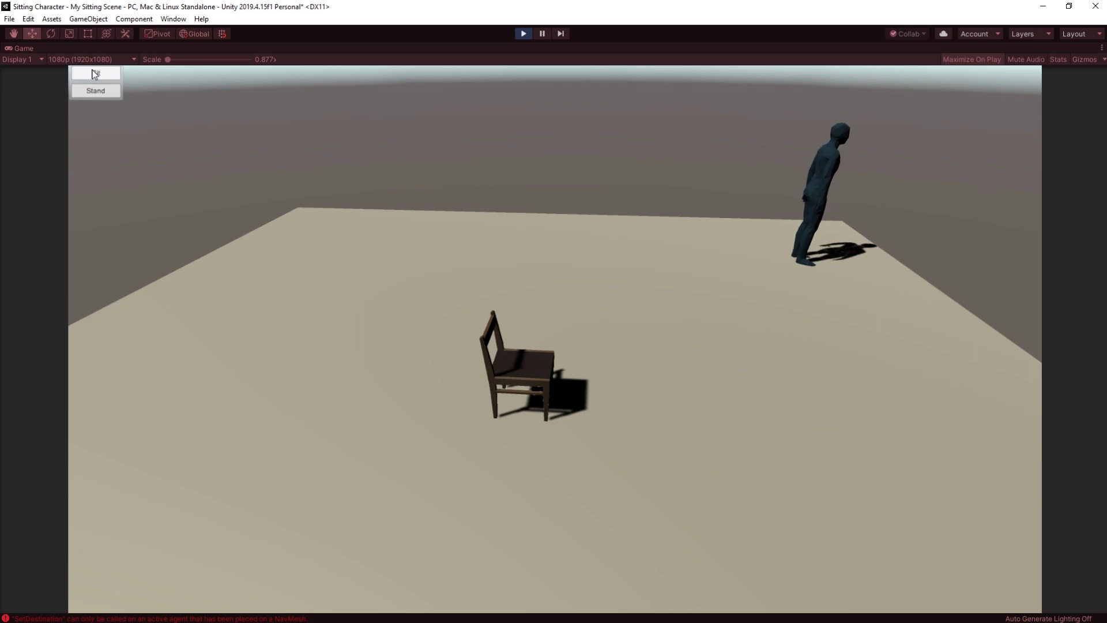
click(523, 33)
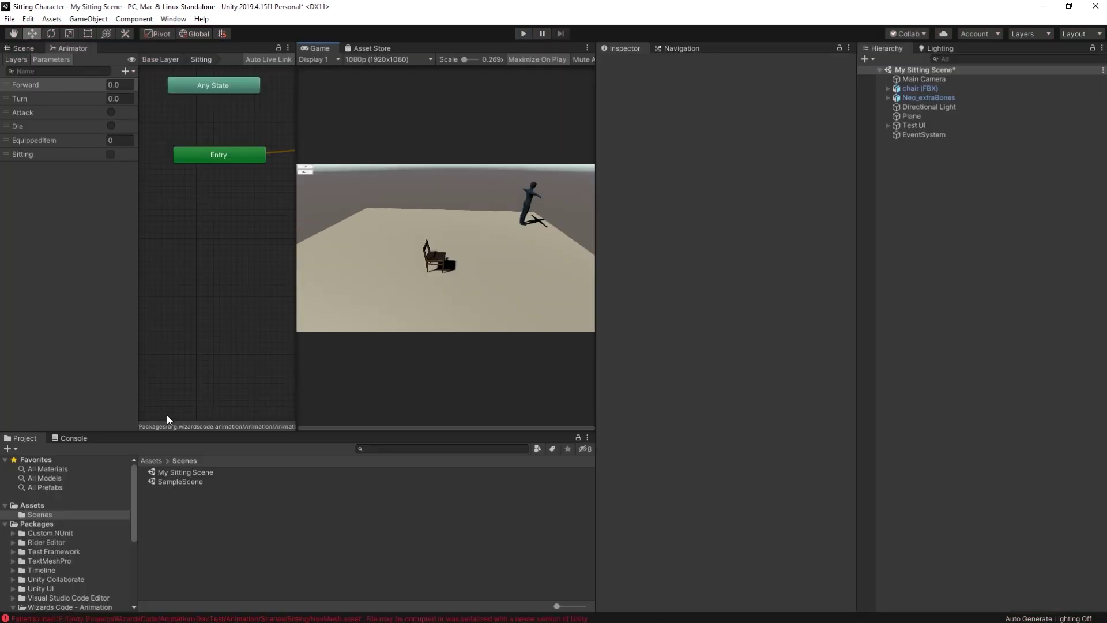
click(67, 439)
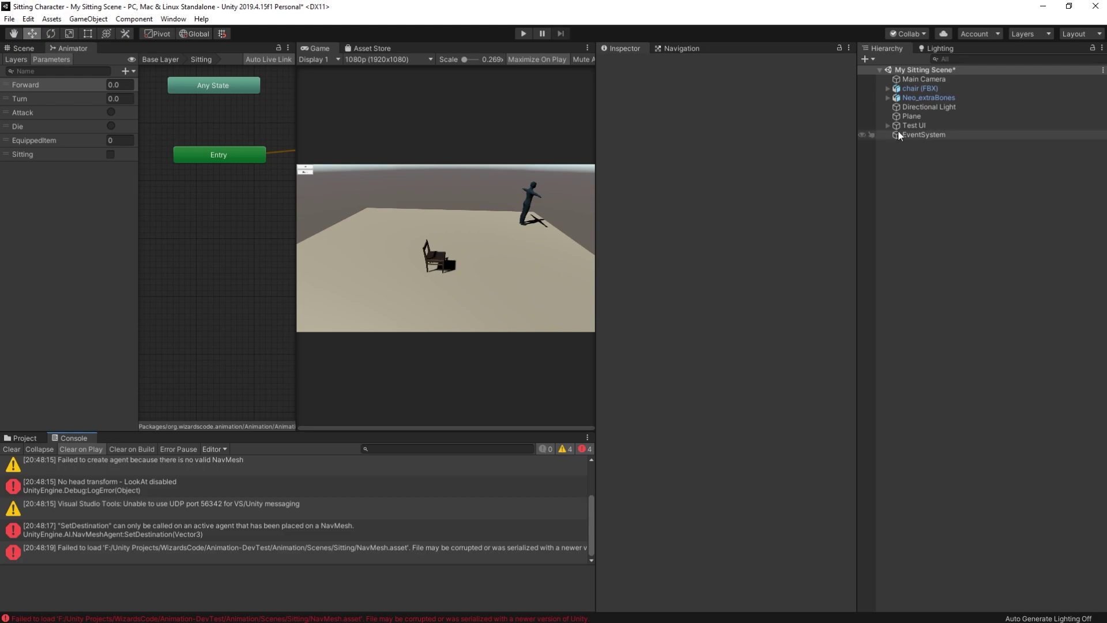
click(912, 115)
Step: Bake the NavMesh on the Plane, inspect it, and run the scene in a maximized Game view
click(739, 64)
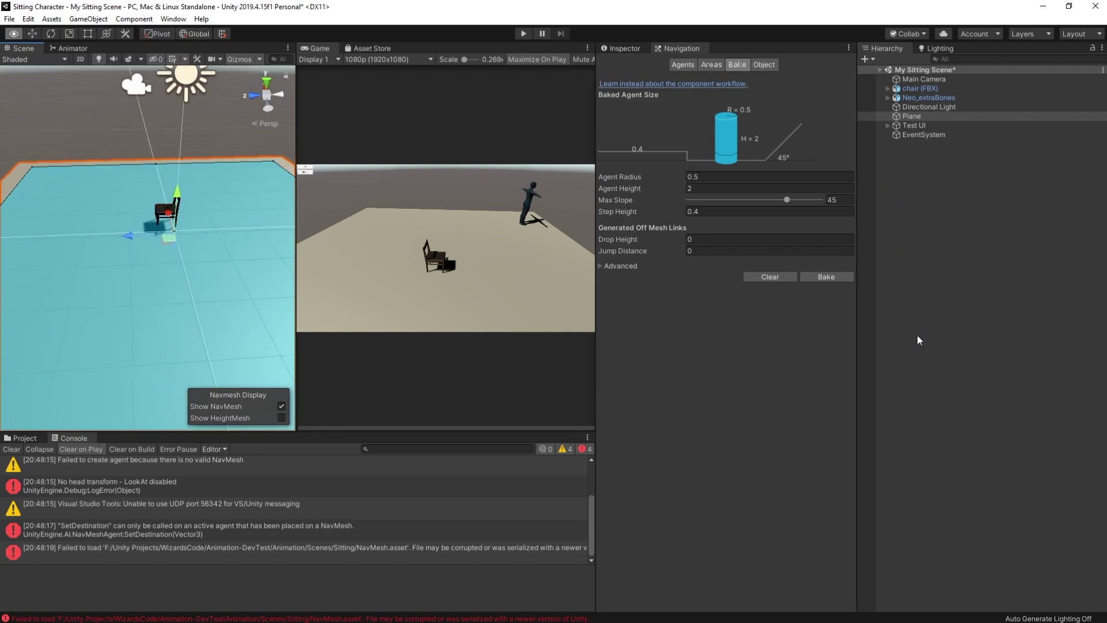
alt+drag(918, 339, 663, 193)
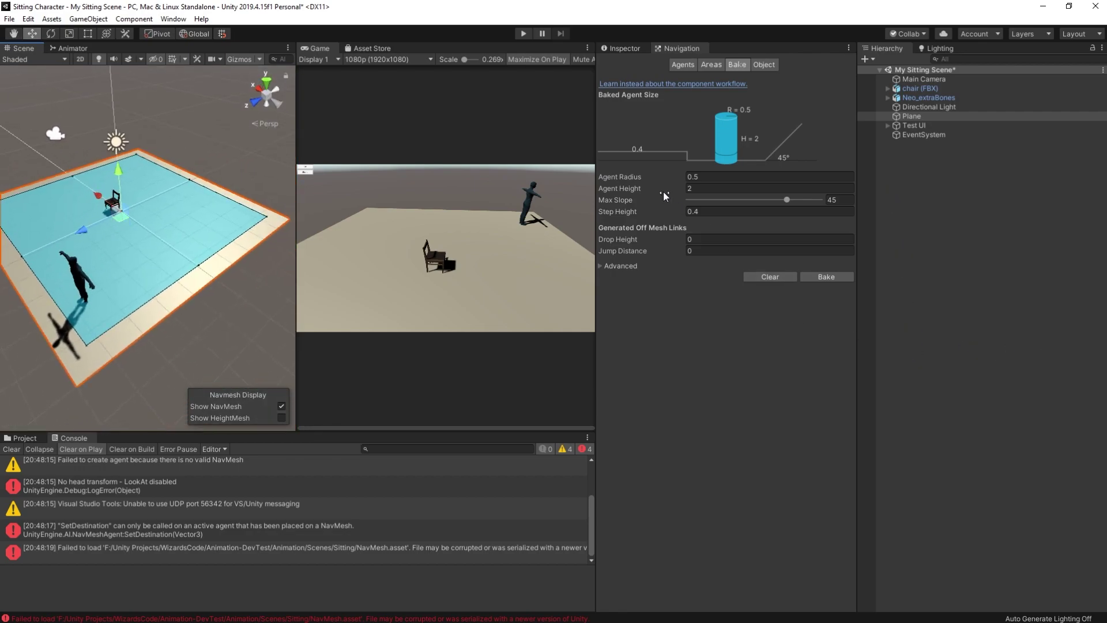
click(523, 34)
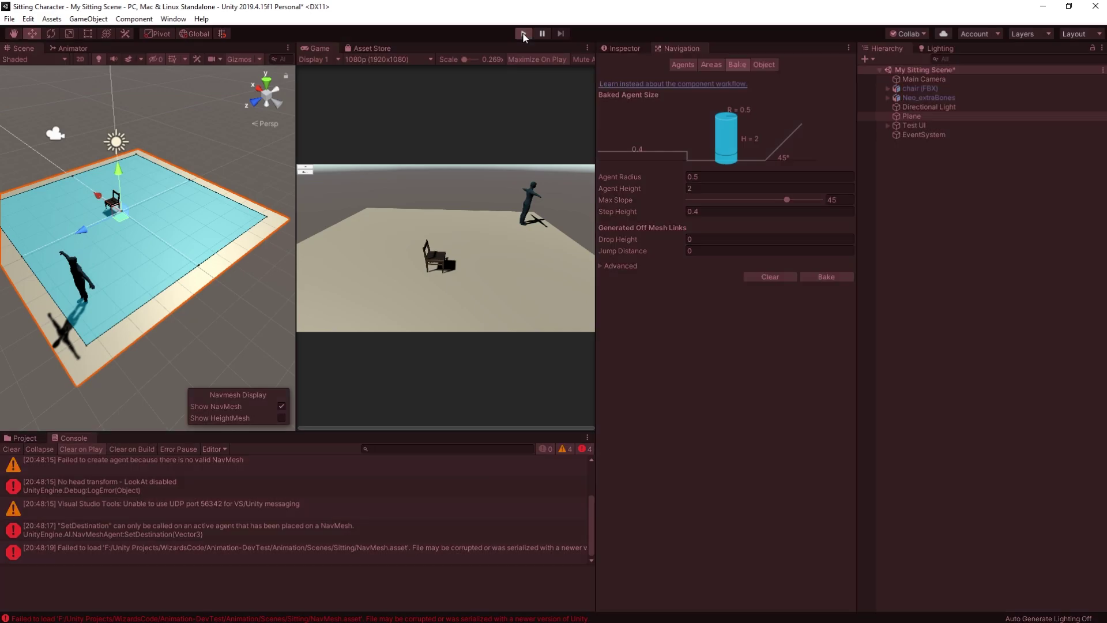
key(shift+space)
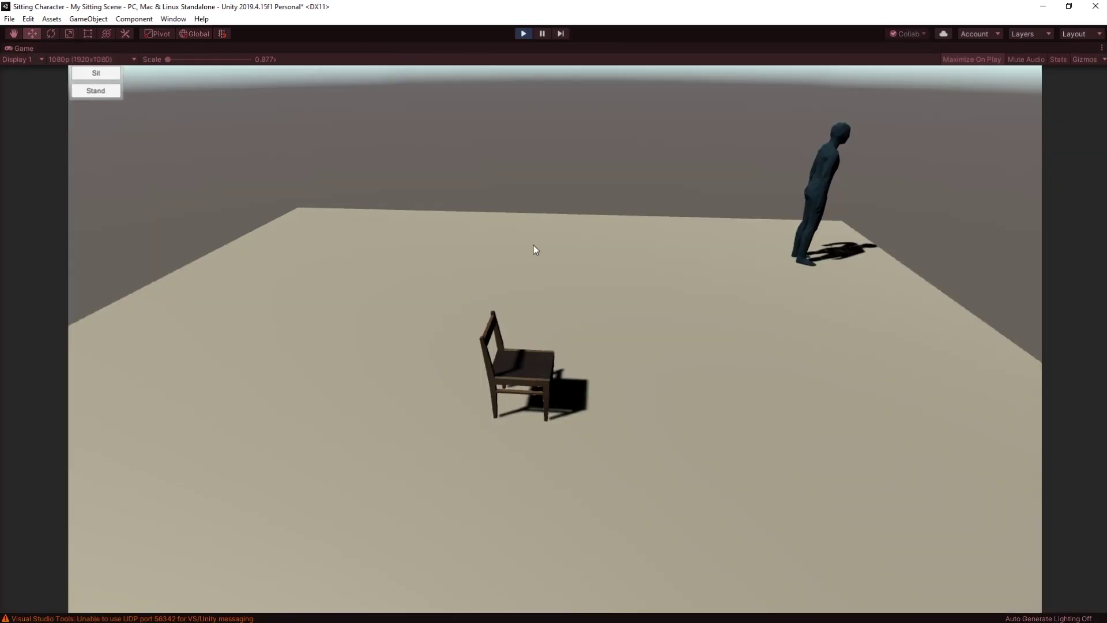
Step: Make the character walk to the chair, stop playing, and switch back to the browser
click(98, 74)
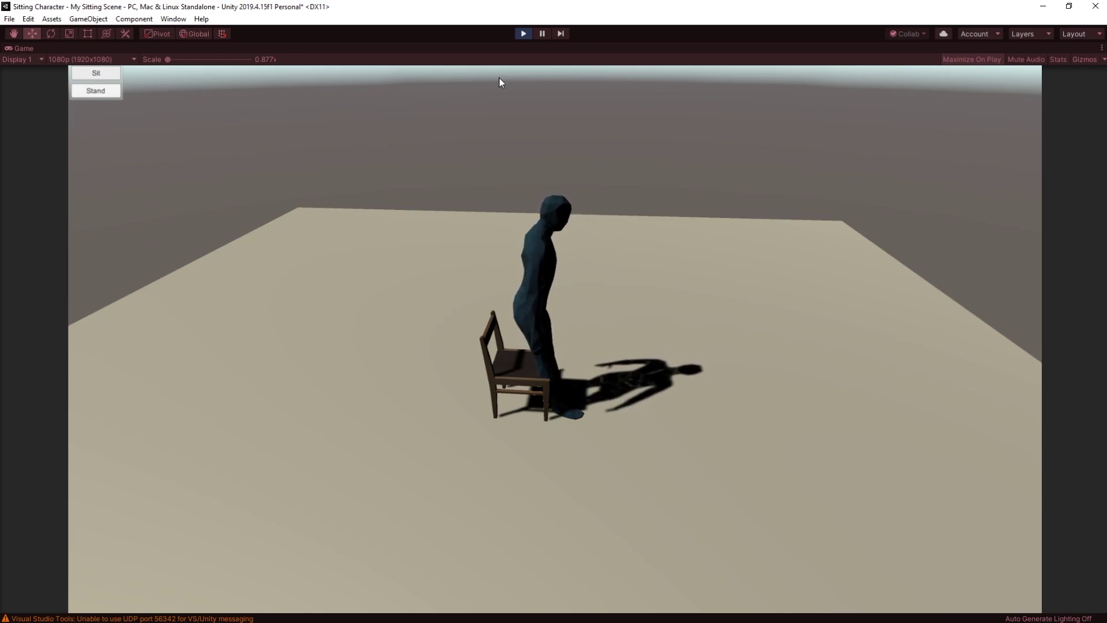
click(523, 34)
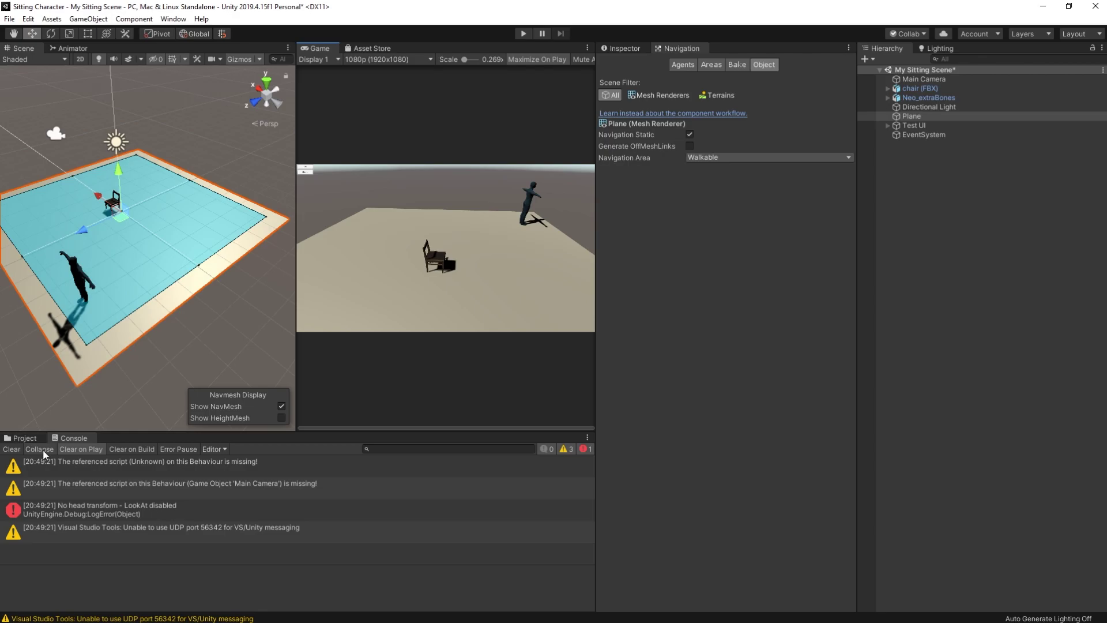
key(alt)
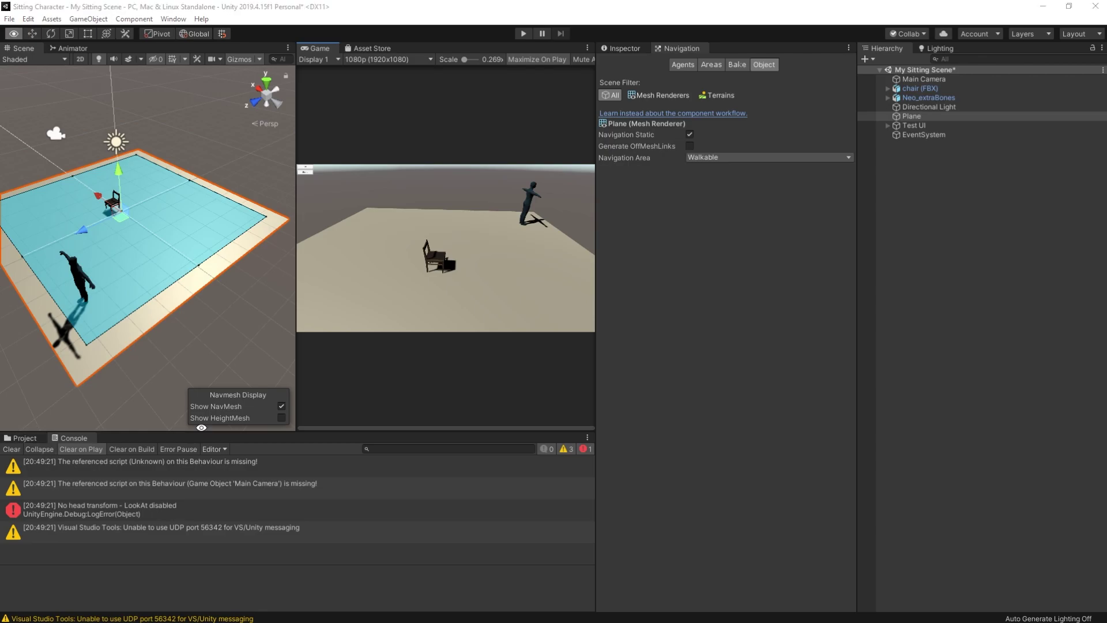
key(alt+Tab)
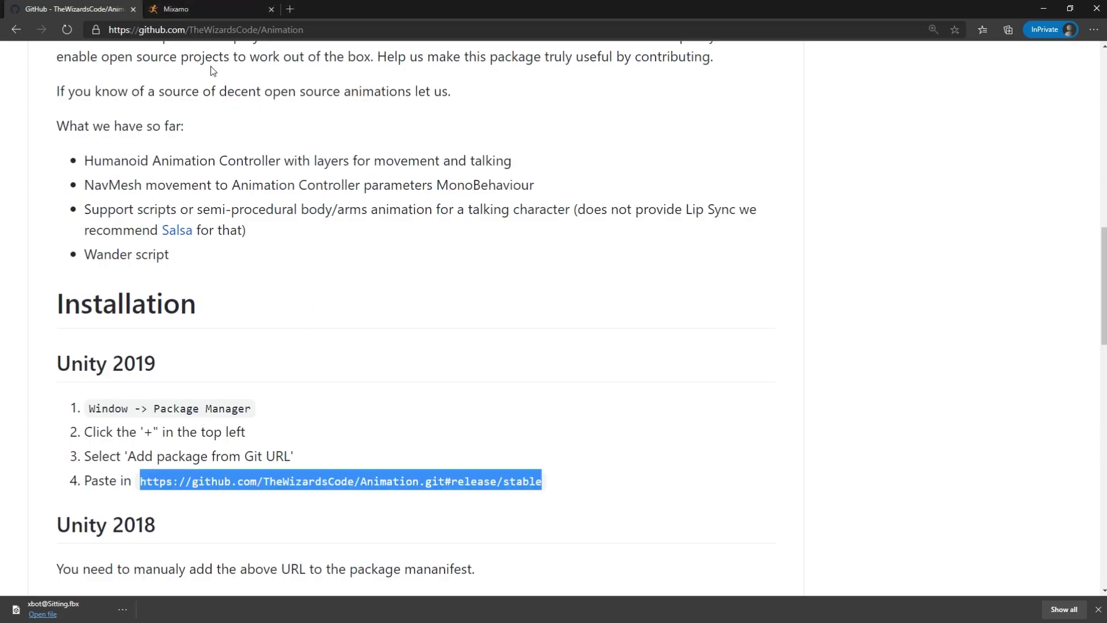
Step: Find Mixamo's 'sitting impatient' Sitting clip on X Bot and download it as FBX for Unity
key(ctrl+Tab)
text(sitting)
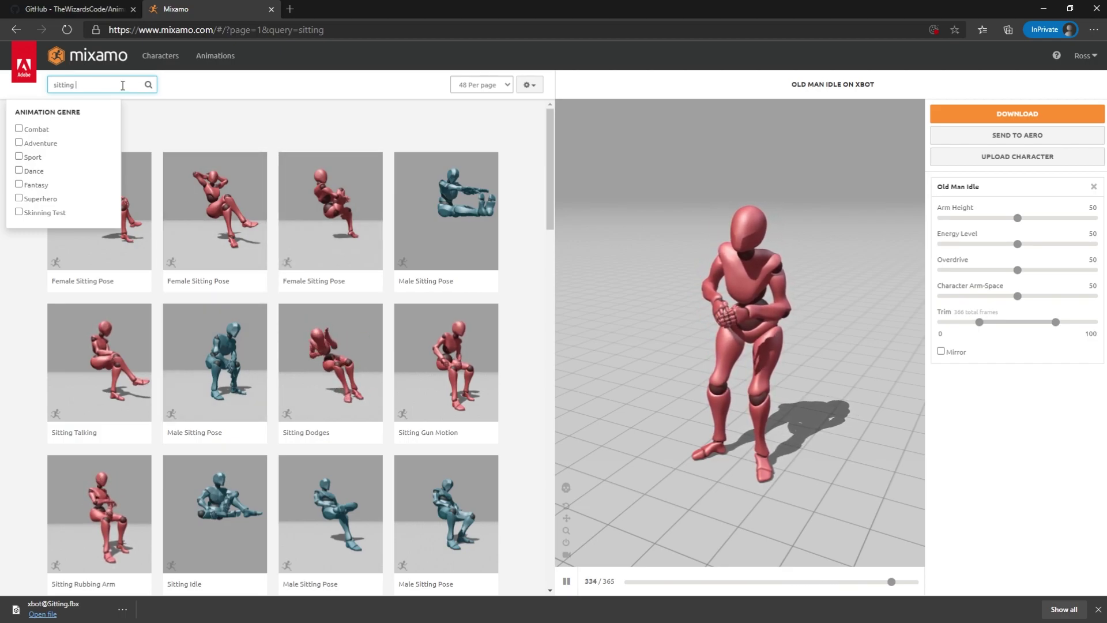
text( impatient)
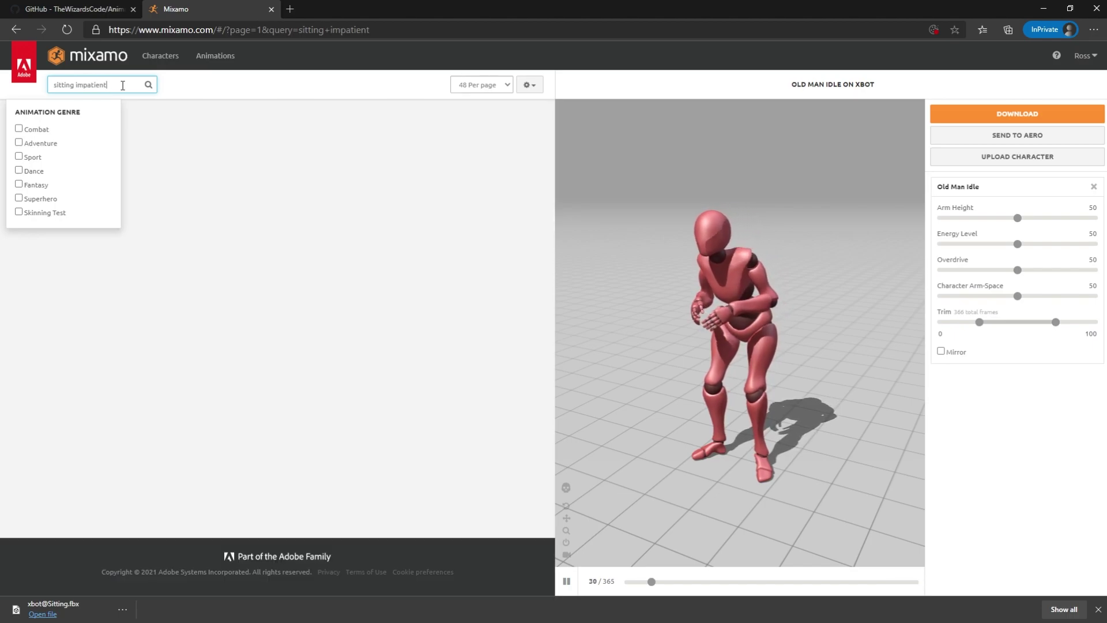
click(306, 203)
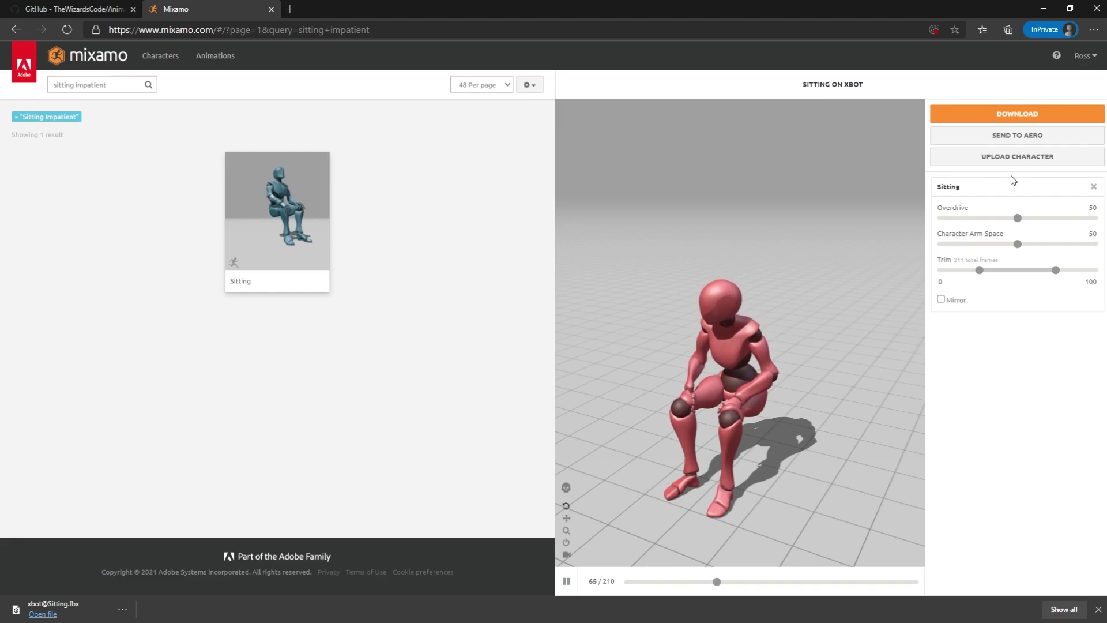
click(1017, 114)
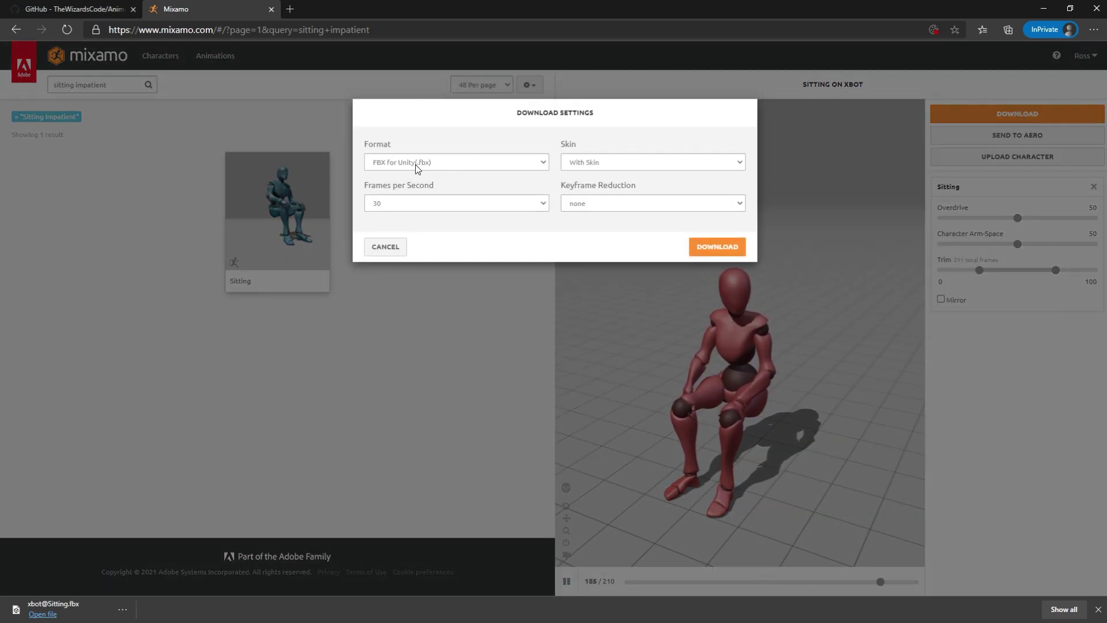
click(717, 246)
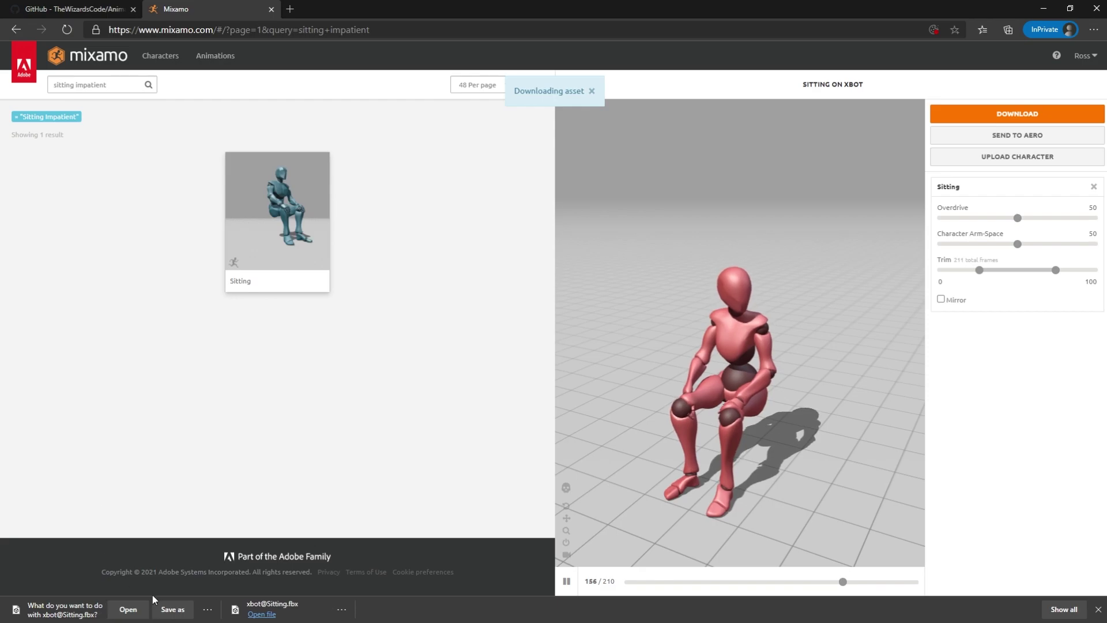
click(181, 610)
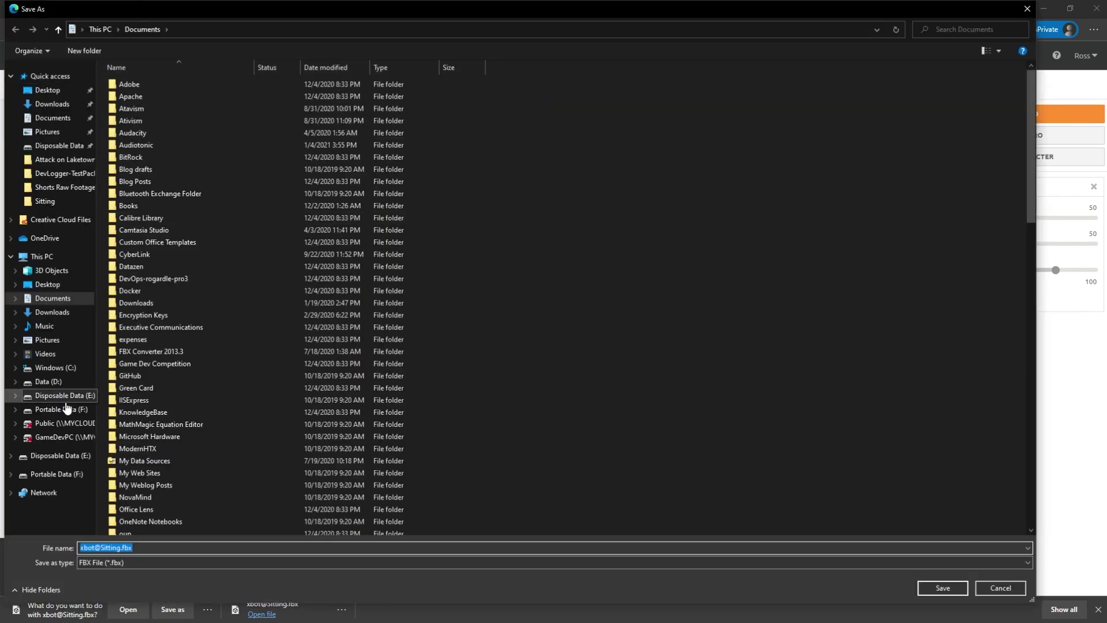
Step: In the Save As dialog, browse drive E: to the Sitting Character project's Assets folder
click(64, 396)
double_click(144, 232)
double_click(141, 109)
double_click(146, 86)
double_click(146, 86)
double_click(129, 84)
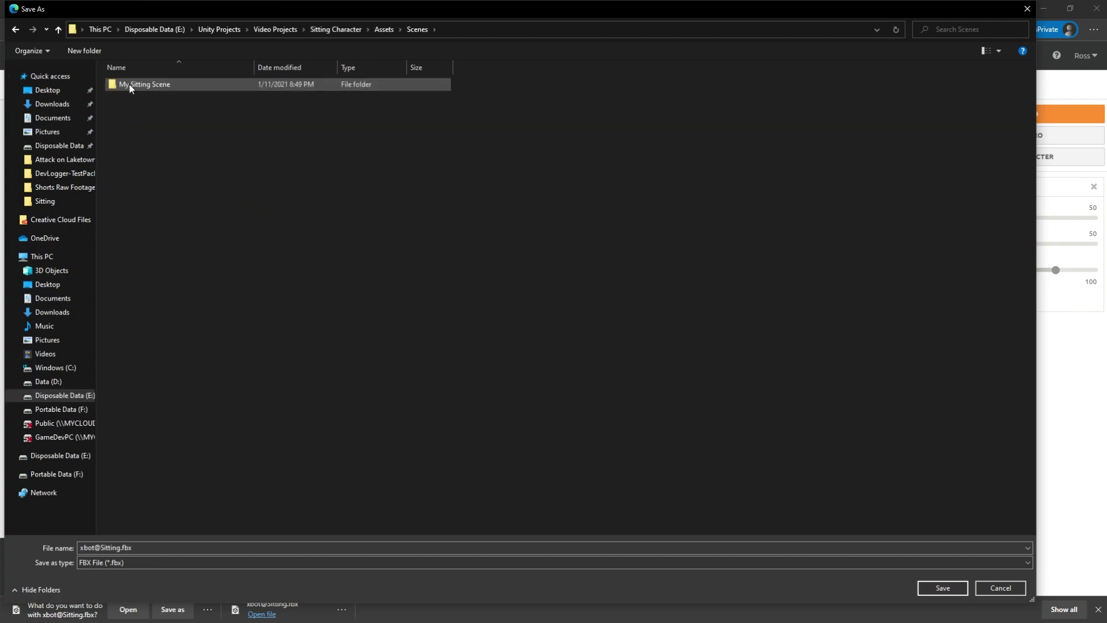
click(383, 29)
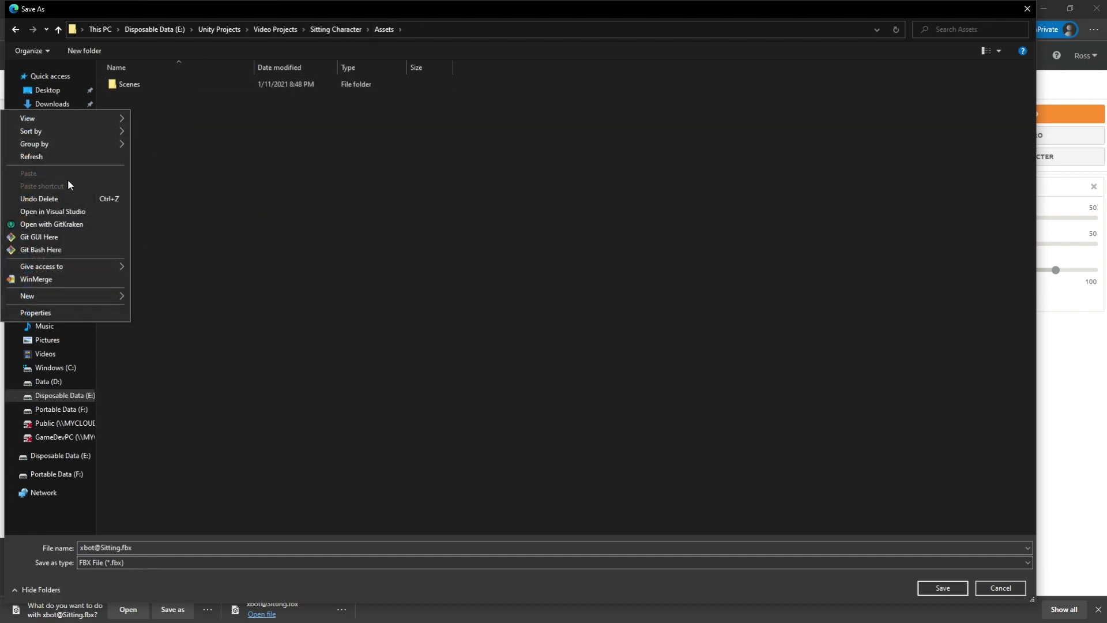
mouse_move(59, 296)
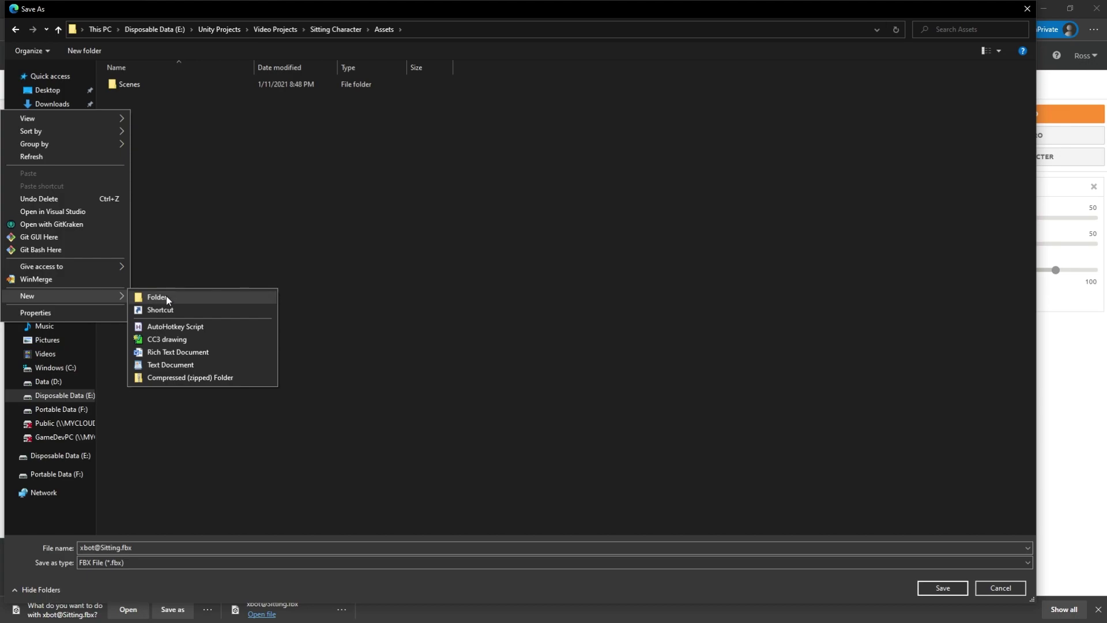
click(165, 295)
text(Animations)
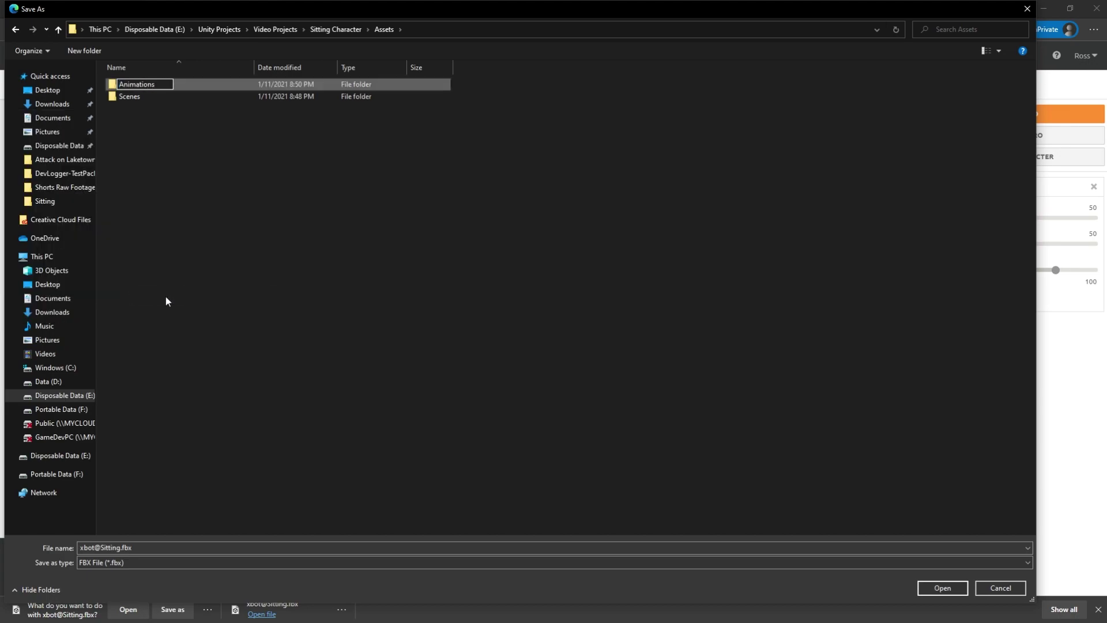
key(Return)
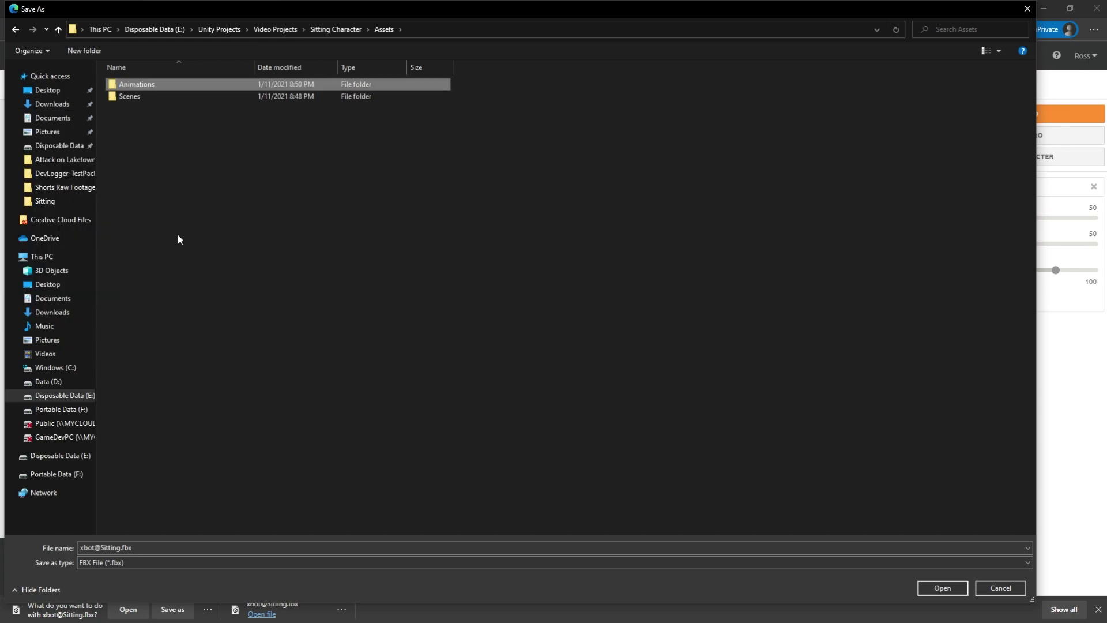
double_click(137, 85)
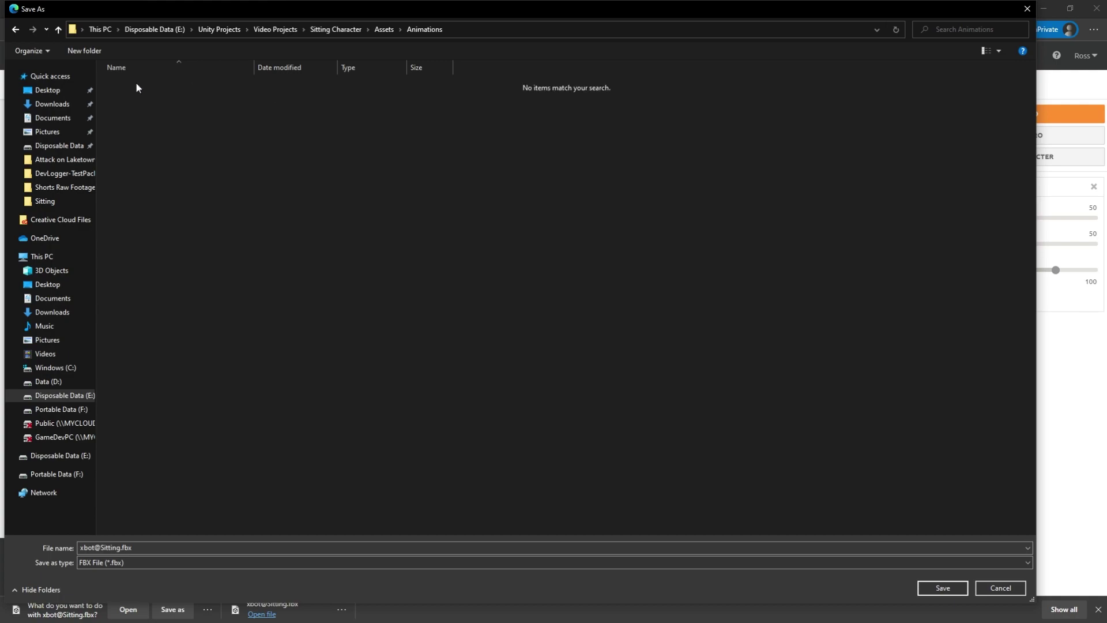
right_click(146, 118)
key(Escape)
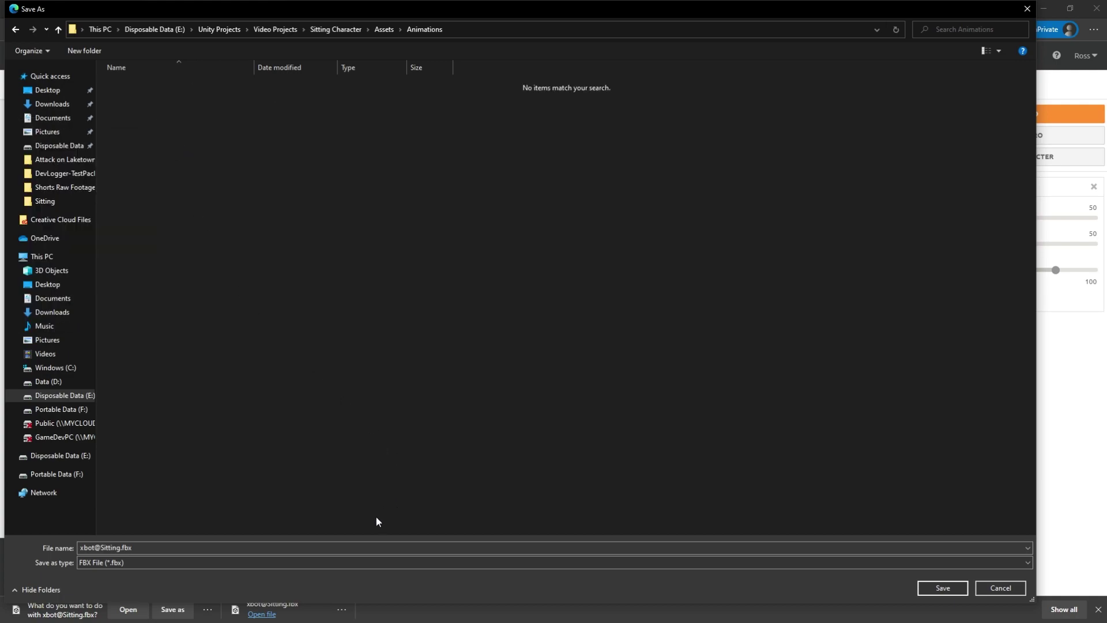
click(944, 586)
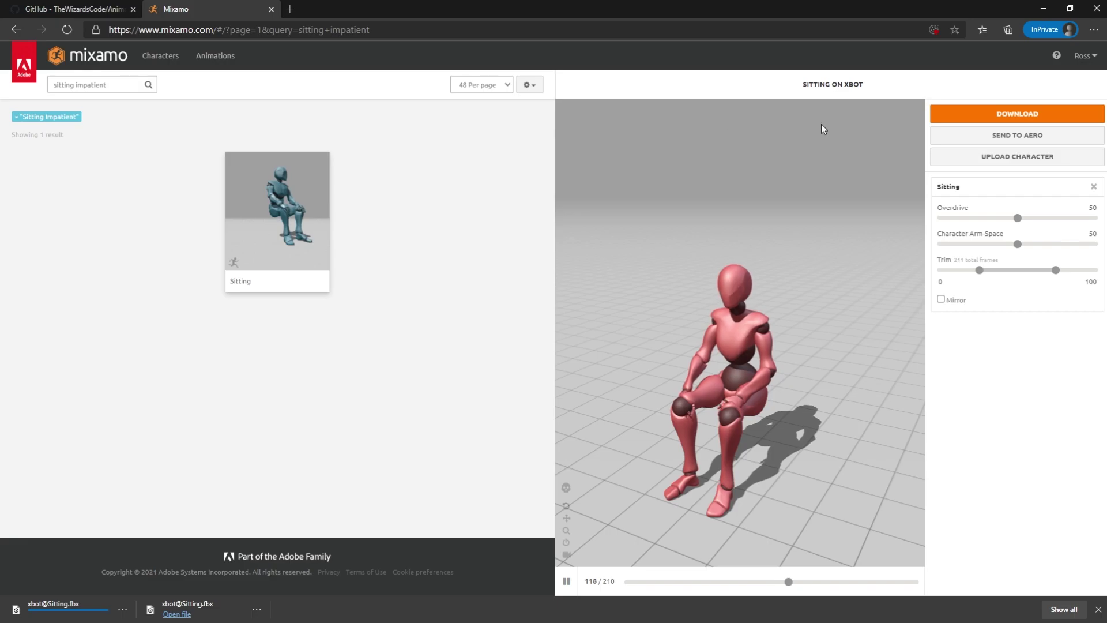
Step: Back in Unity, expand xbot@Sitting in Assets/Animations and select its Sitting clip
key(alt+Tab)
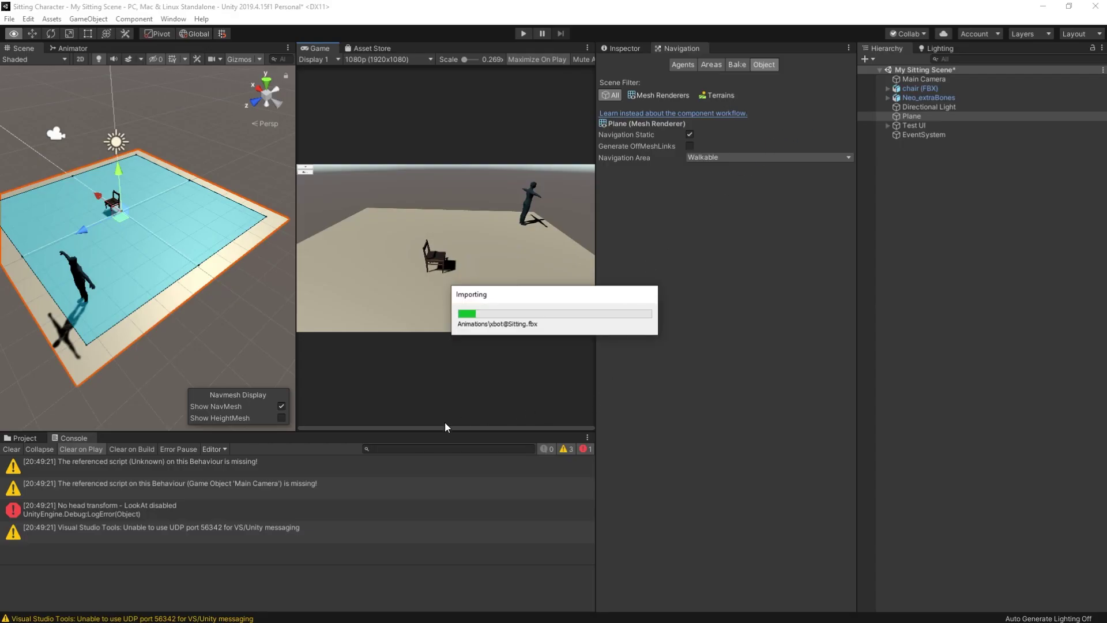
click(24, 438)
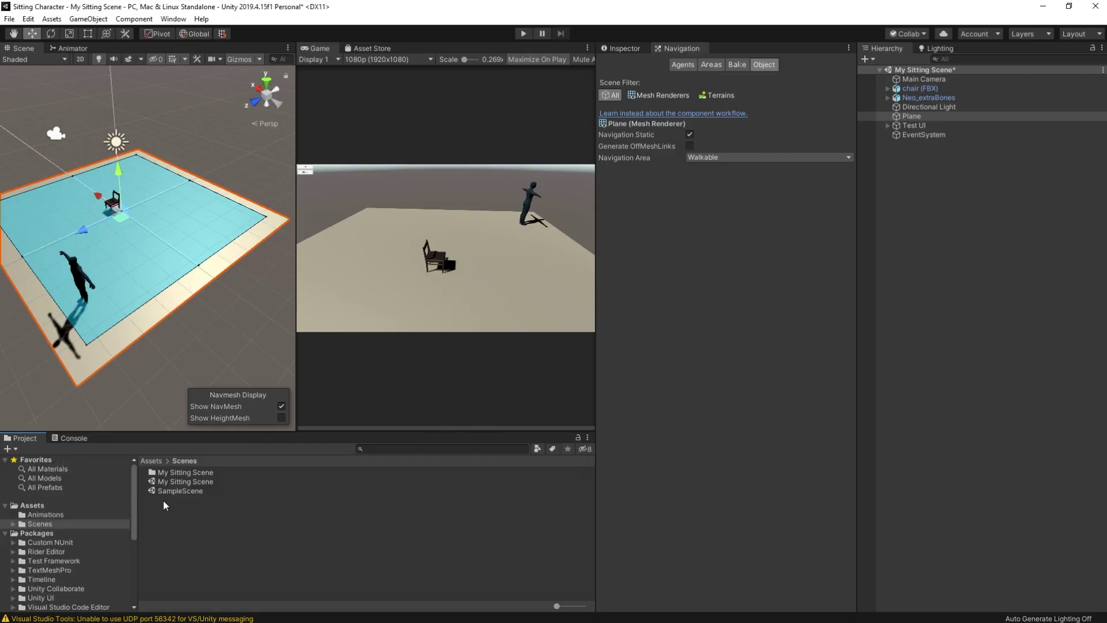
click(46, 513)
click(171, 472)
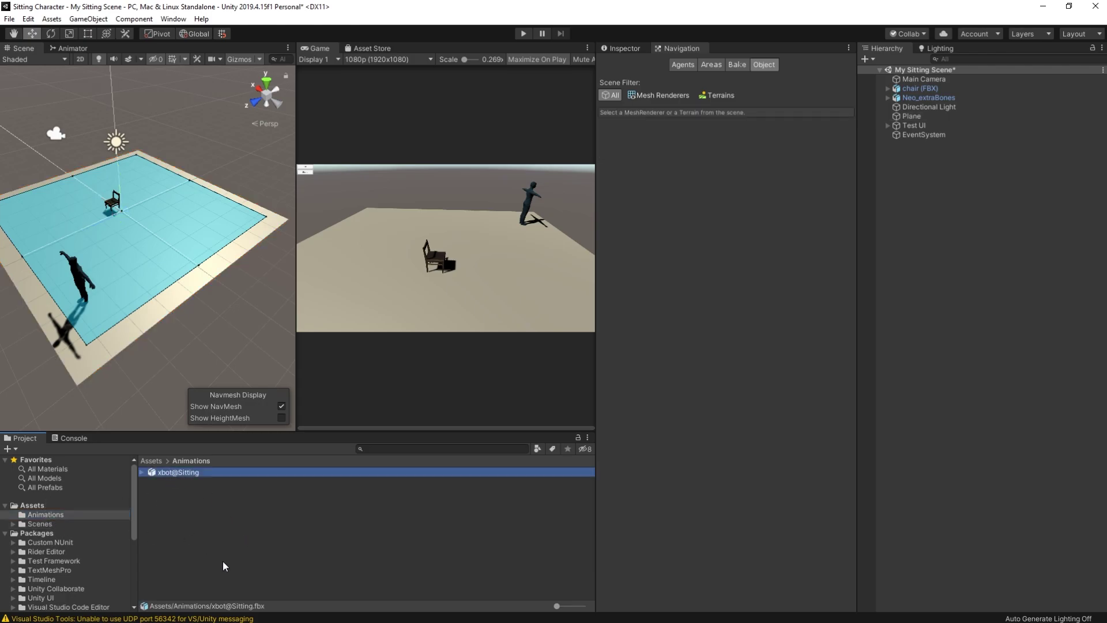
click(143, 472)
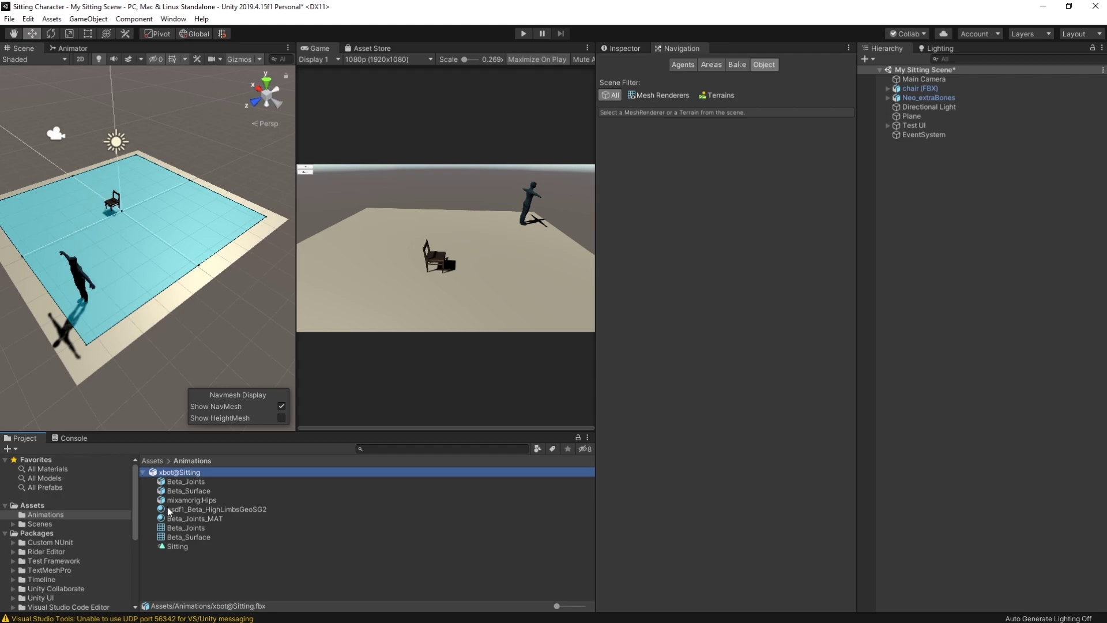
click(186, 546)
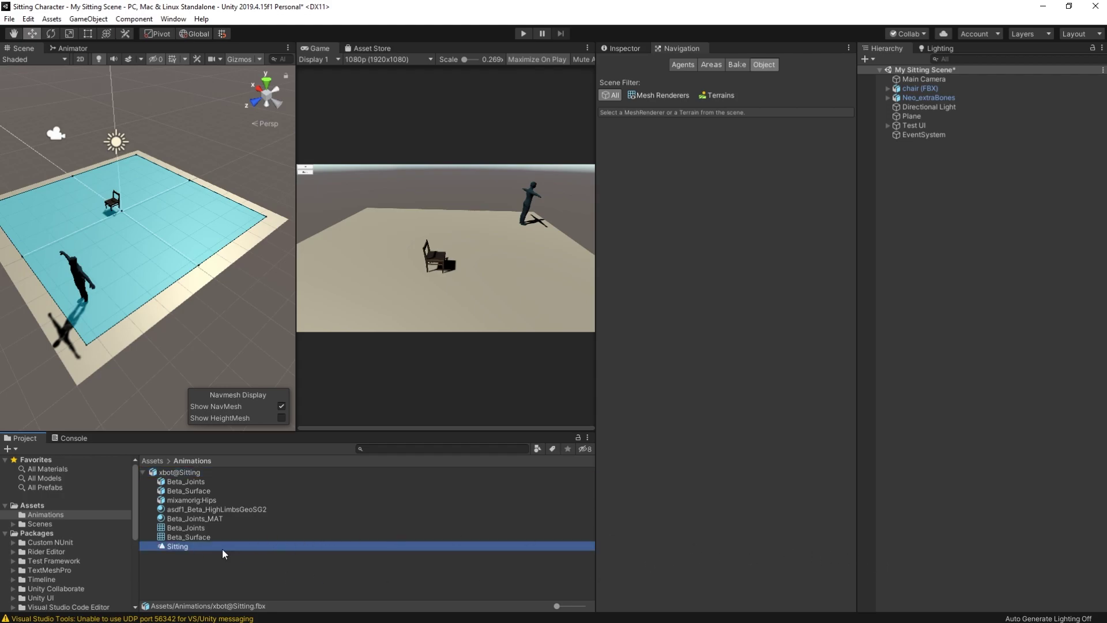
Step: Play and pause the Sitting clip preview, then select Neo_extraBones in the Hierarchy
click(634, 48)
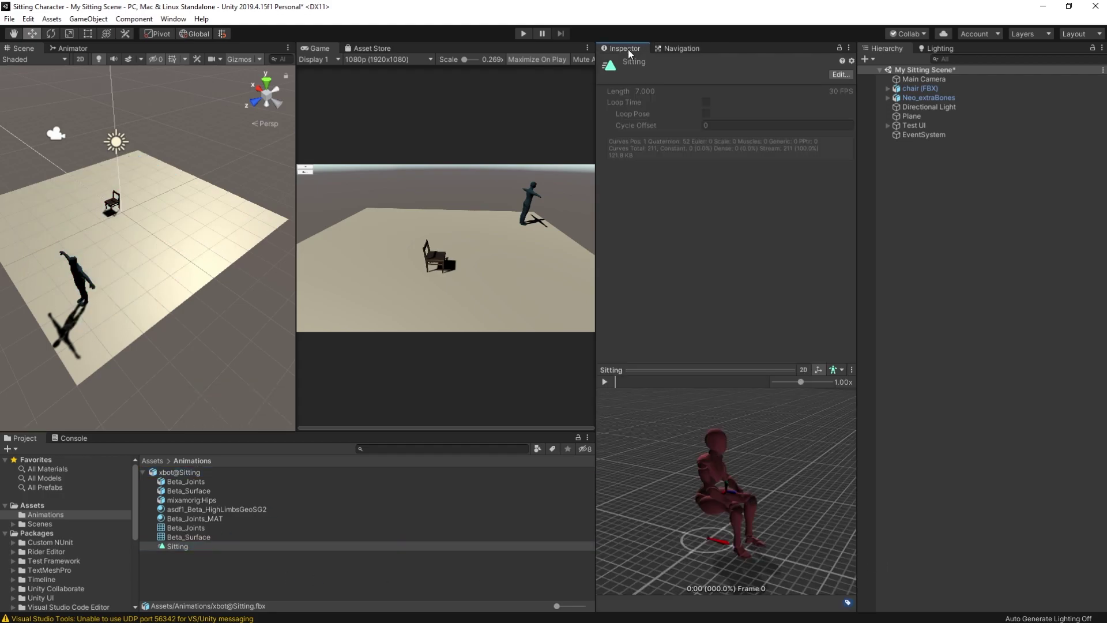
click(604, 382)
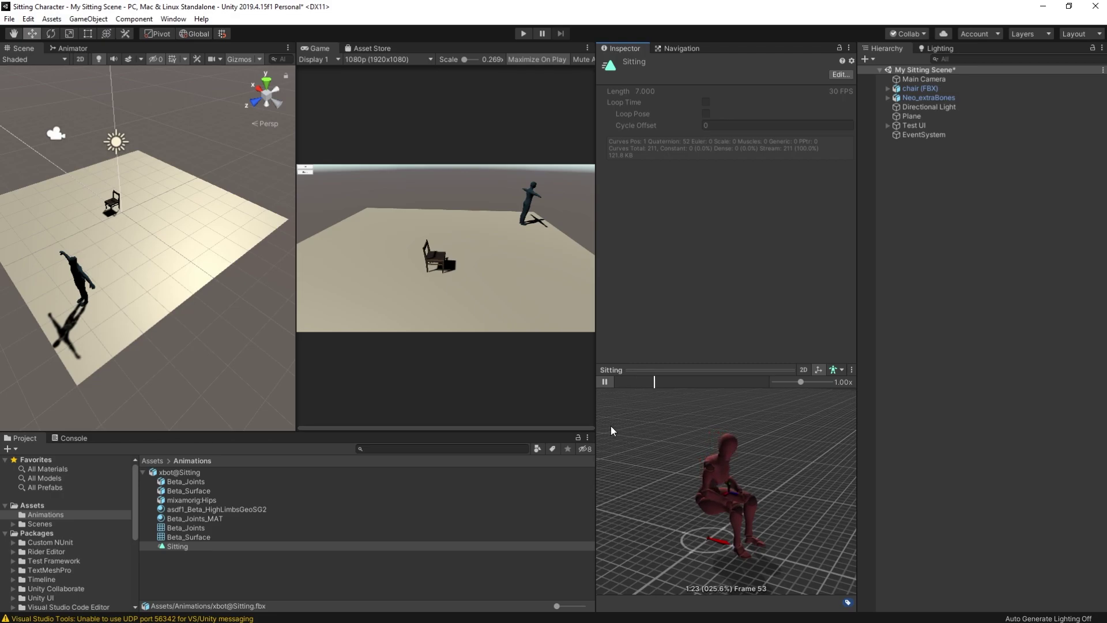
click(605, 382)
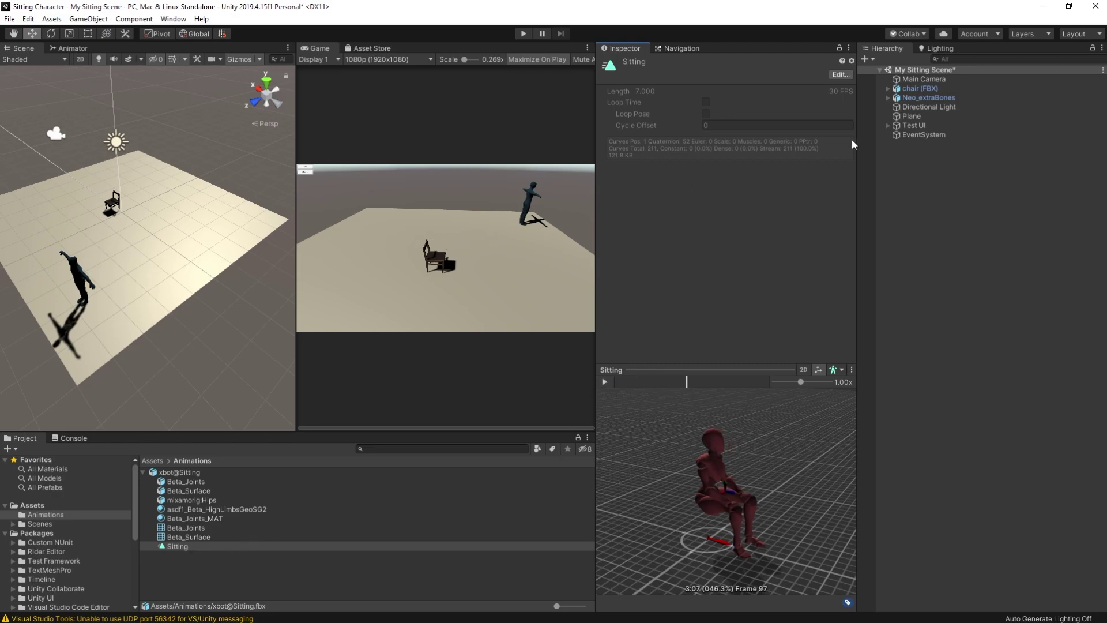
click(929, 98)
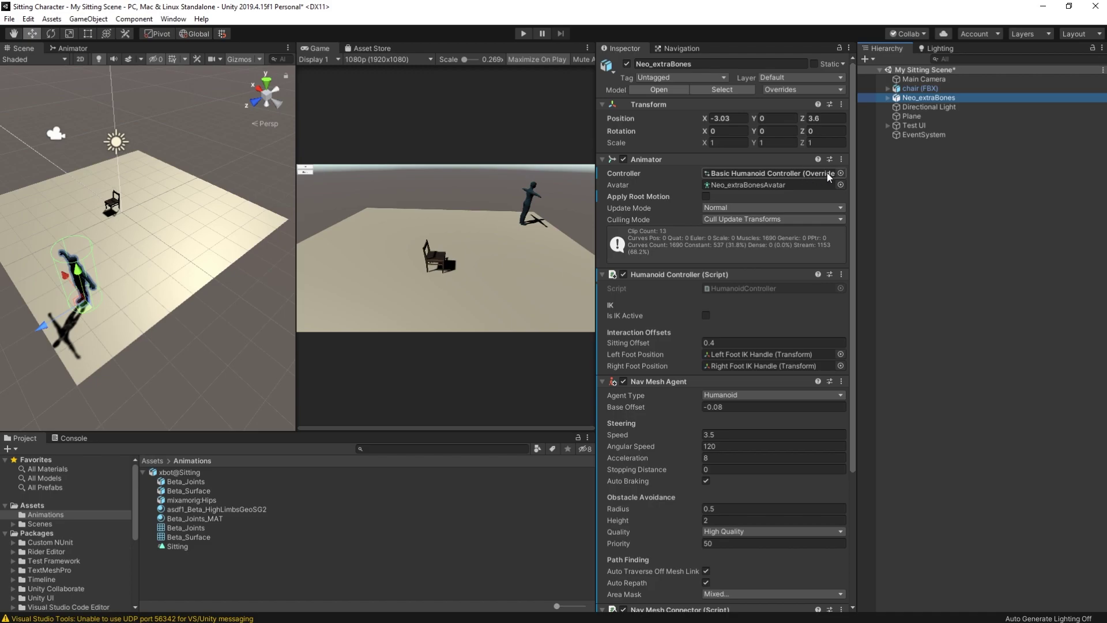
Step: Ping Basic Humanoid Controller from the Animator field, then right-click in Assets/Animations to create an asset
click(810, 172)
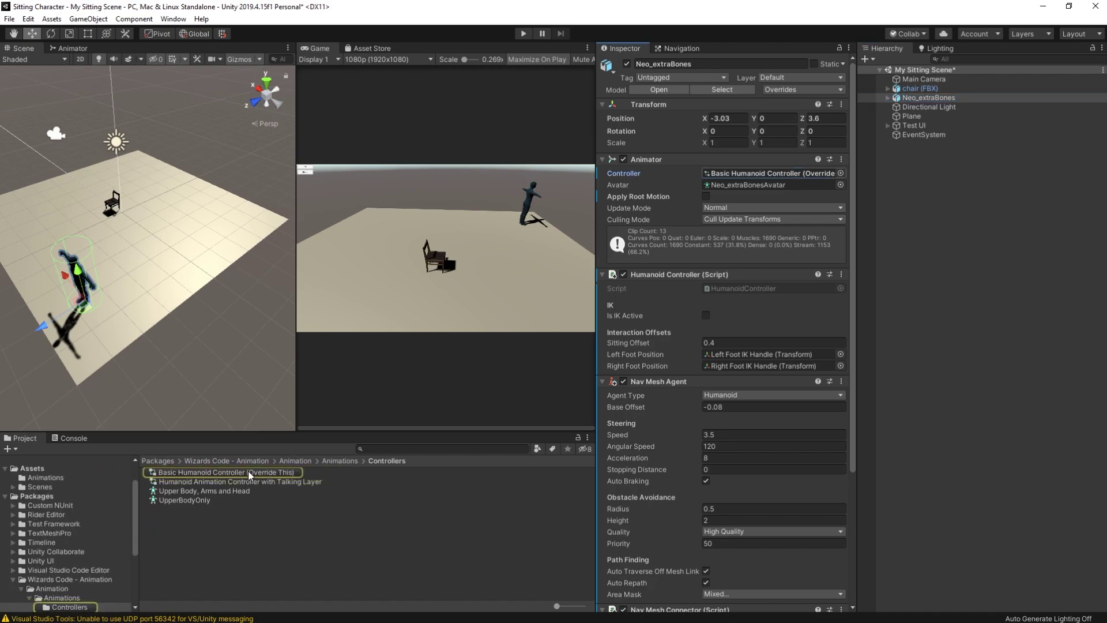
click(42, 478)
click(143, 472)
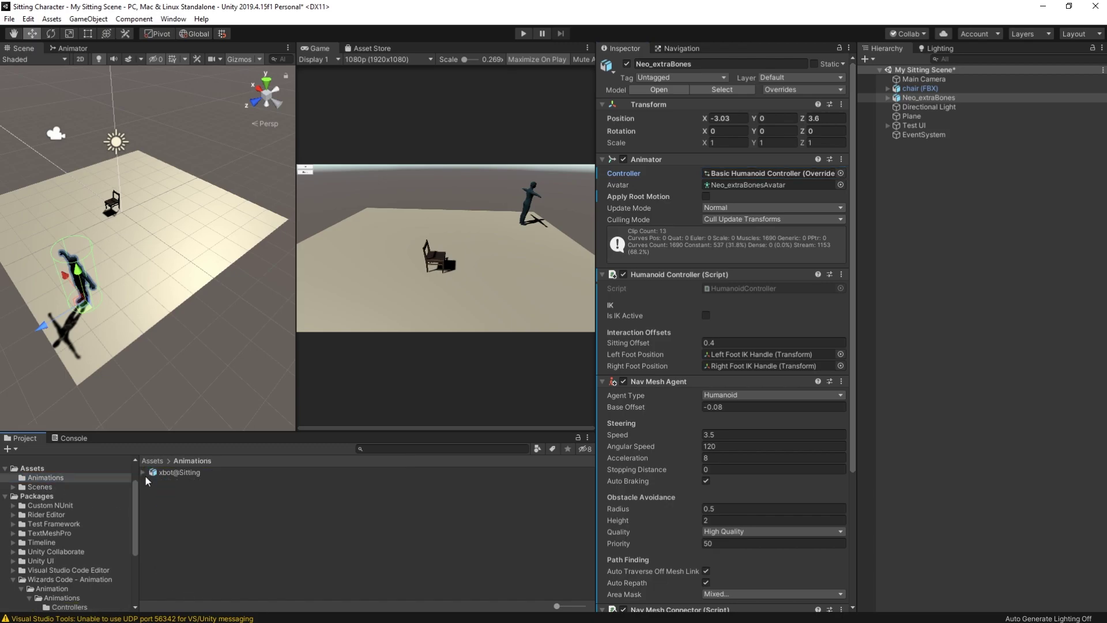
right_click(191, 511)
Step: Create an Animator Override Controller in Animations named My Controller
mouse_move(257, 229)
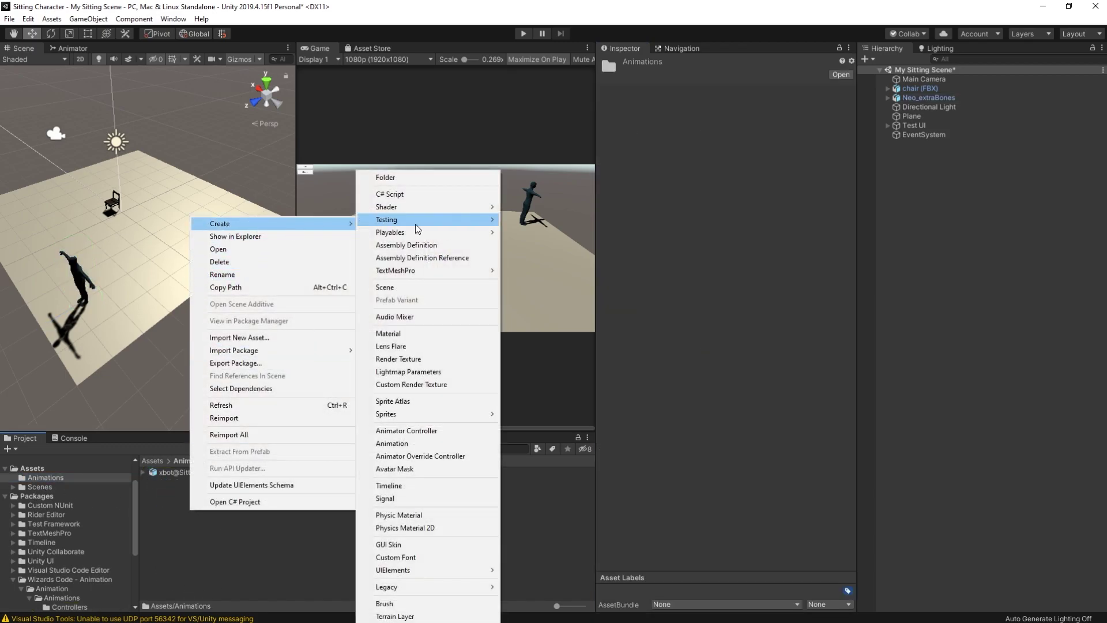
click(453, 459)
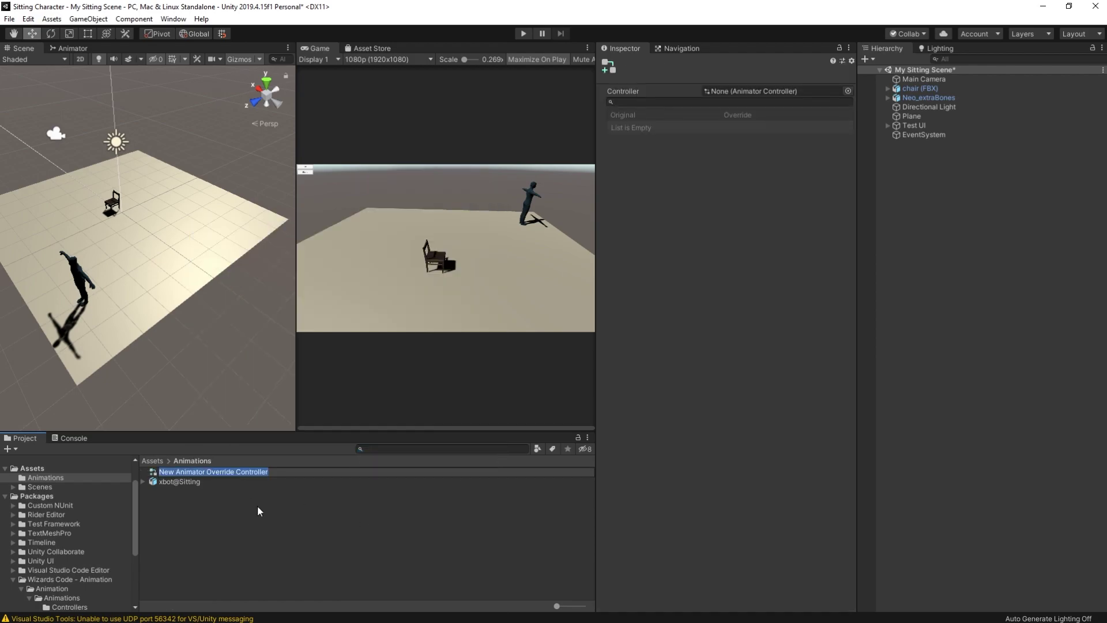
text(My Controller)
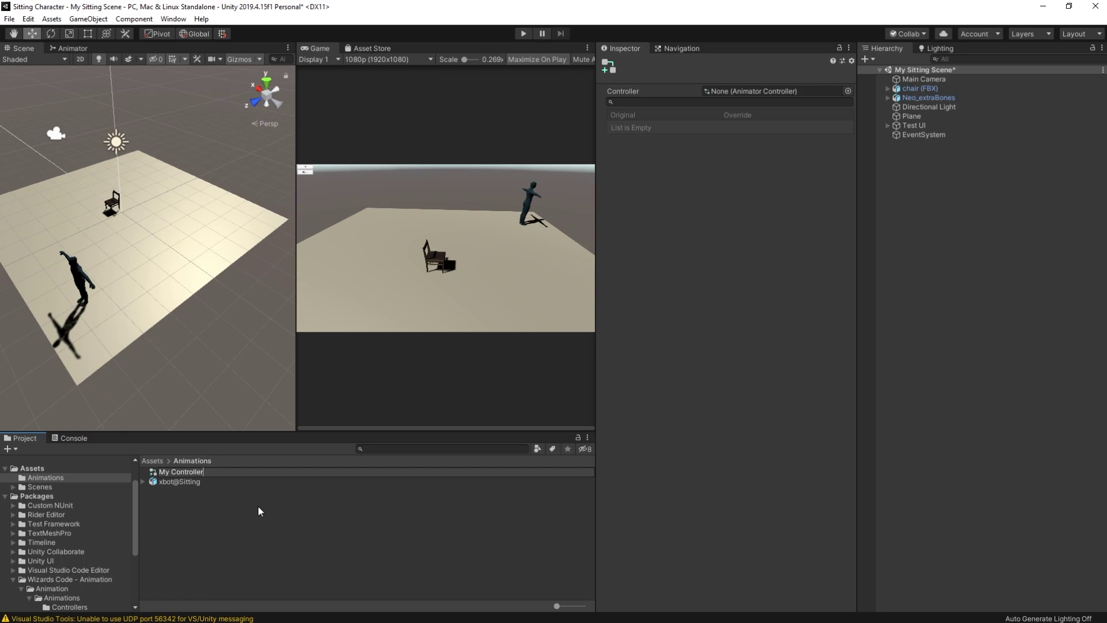
key(Return)
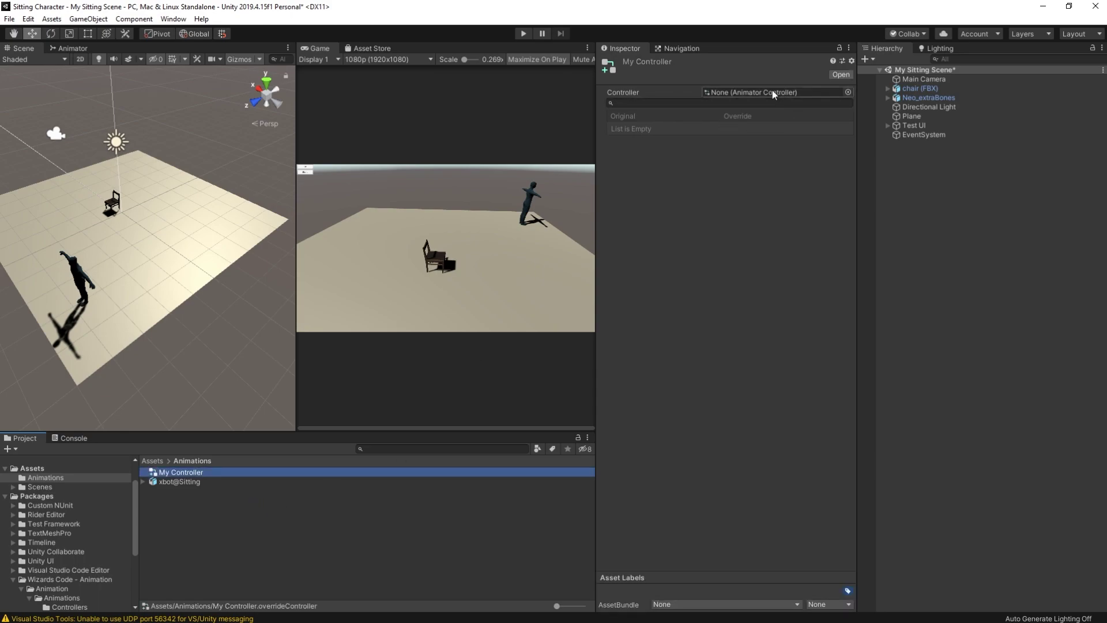
Step: Set My Controller's base controller to Basic Humanoid Controller (Override This)
click(743, 92)
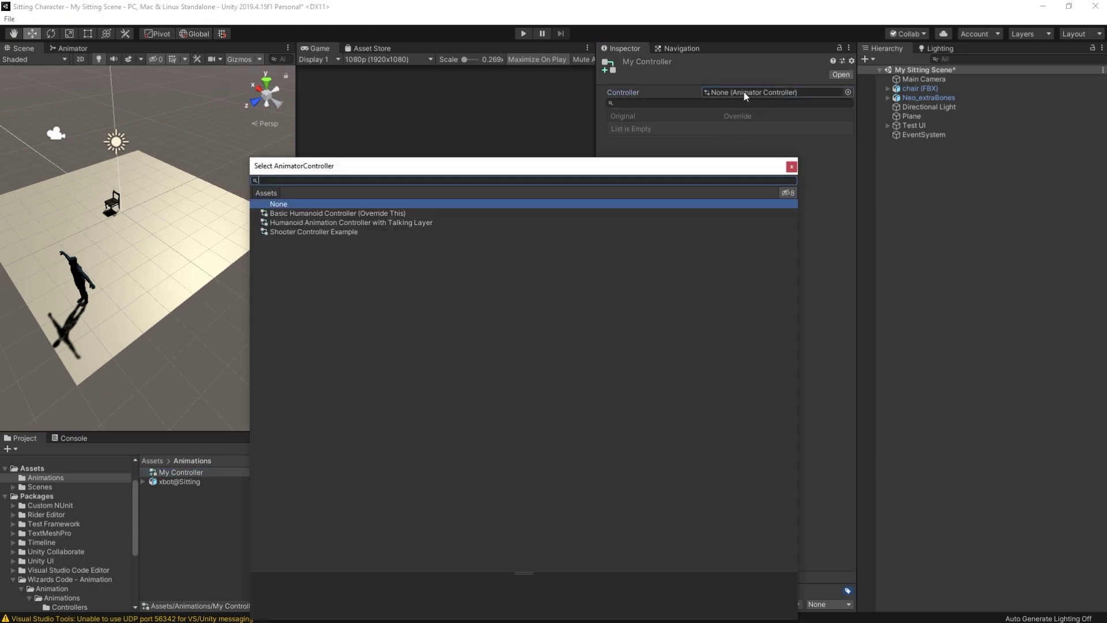
click(308, 214)
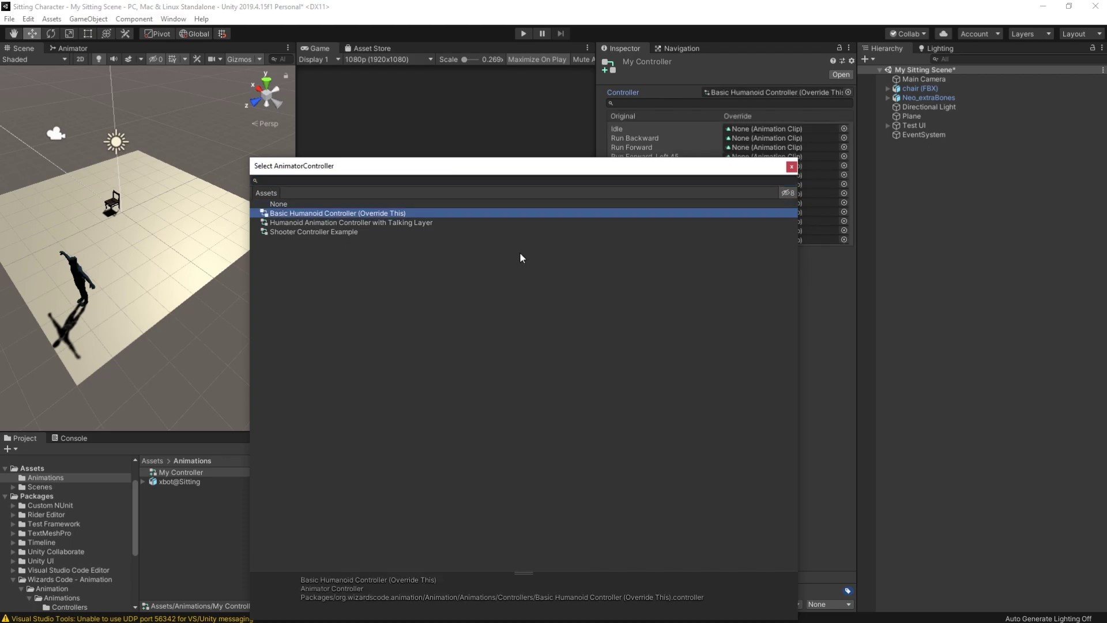
click(792, 168)
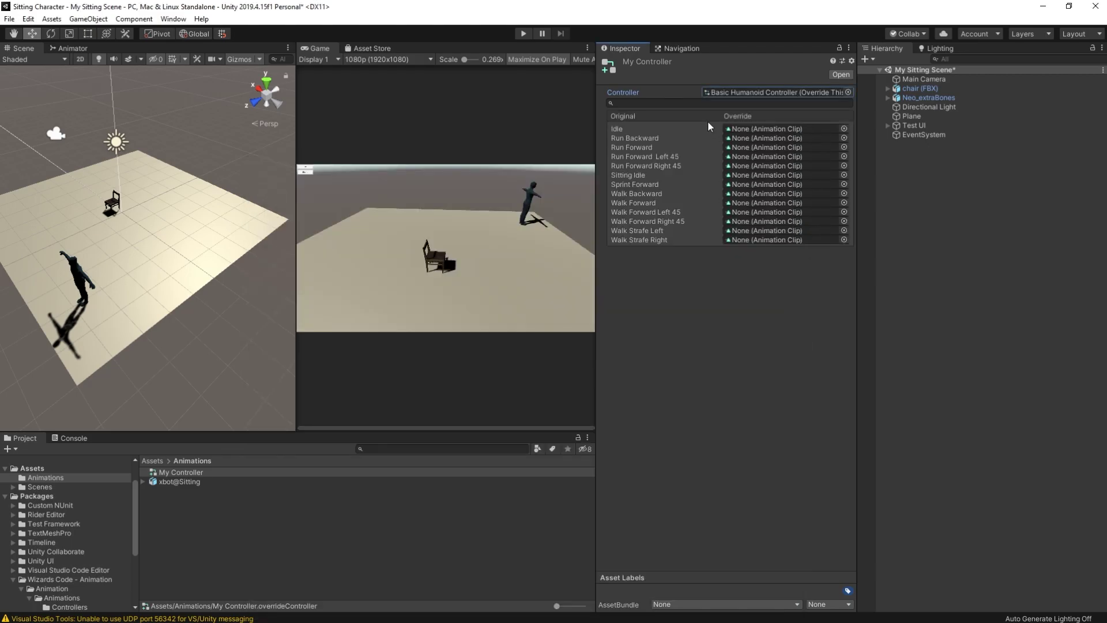
Step: Drag the Sitting clip from xbot@Sitting into My Controller's Sitting Idle override slot
click(749, 203)
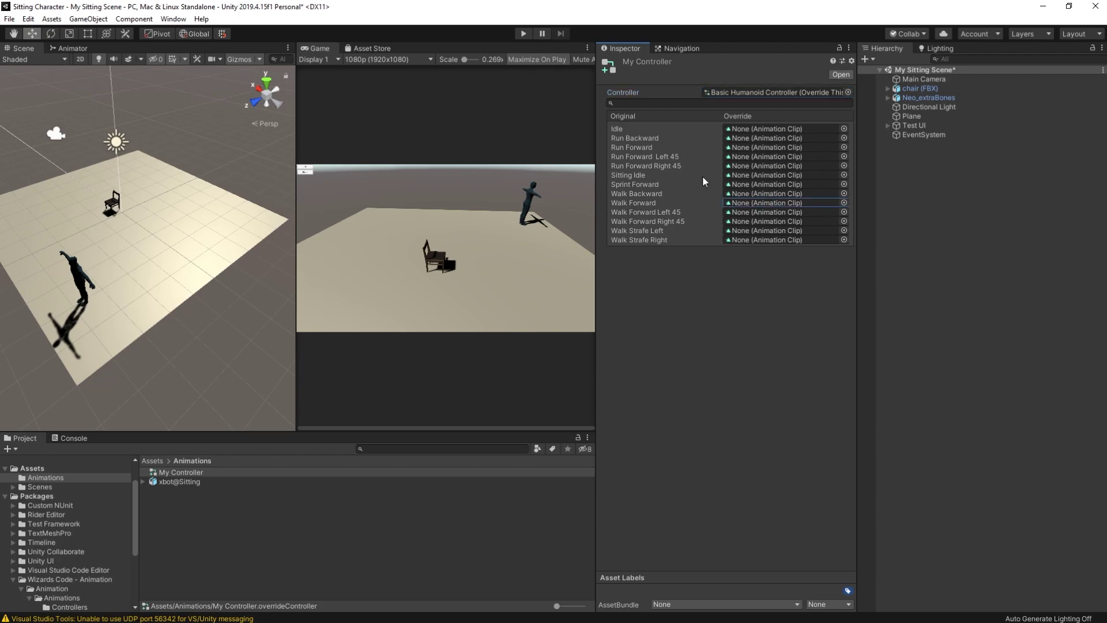
click(759, 177)
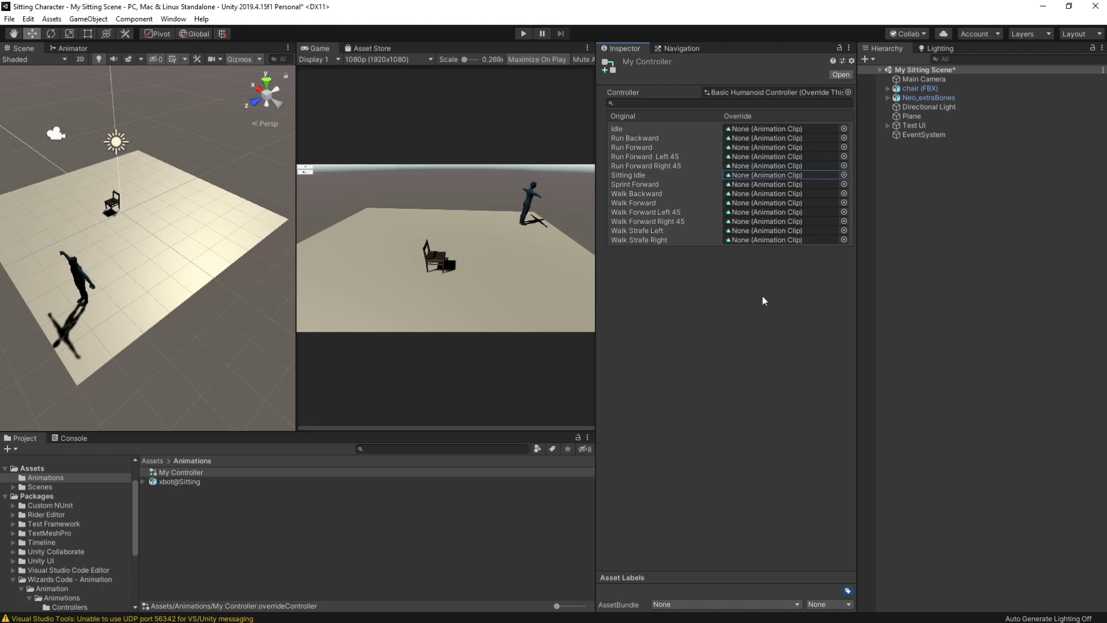
click(143, 481)
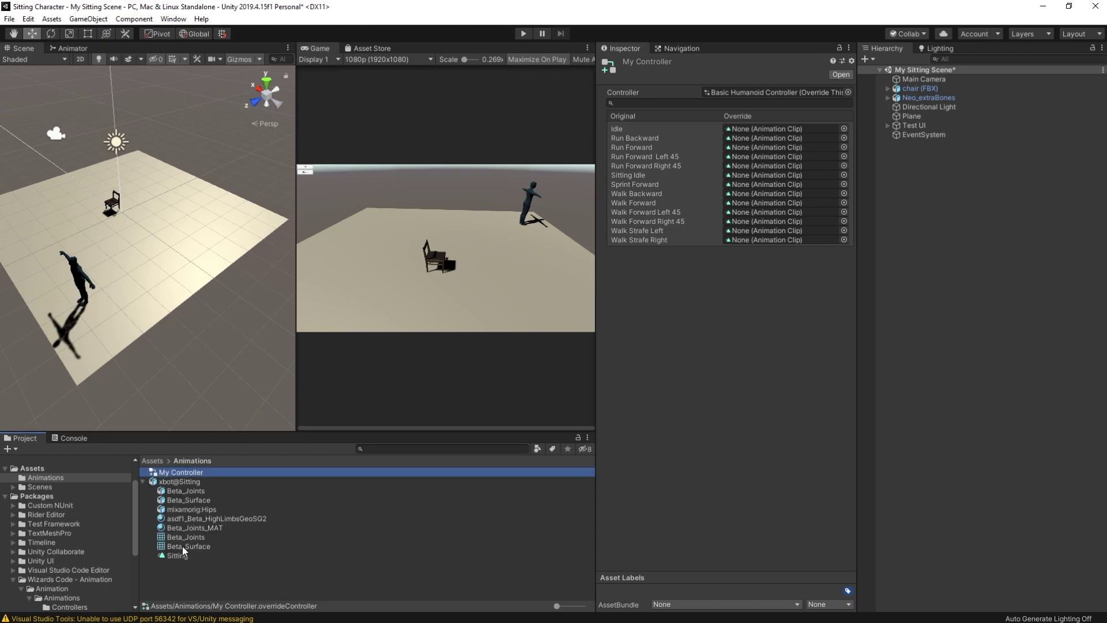
drag(179, 555, 758, 179)
Step: Test Sit in play mode, stop, then view xbot@Sitting's Generic rig import settings
click(522, 33)
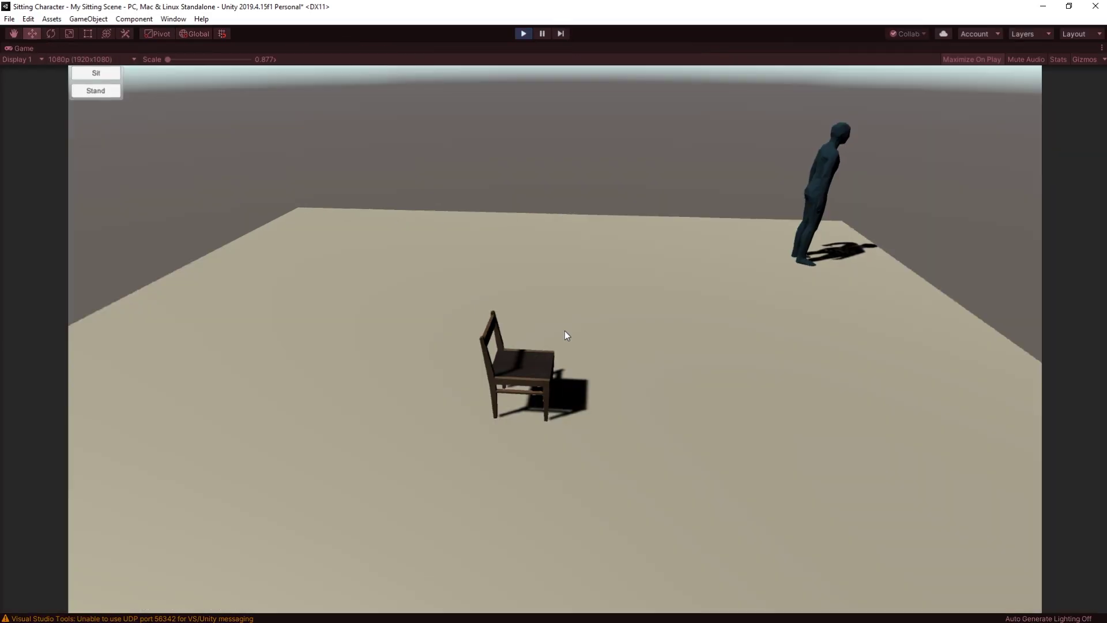
click(111, 72)
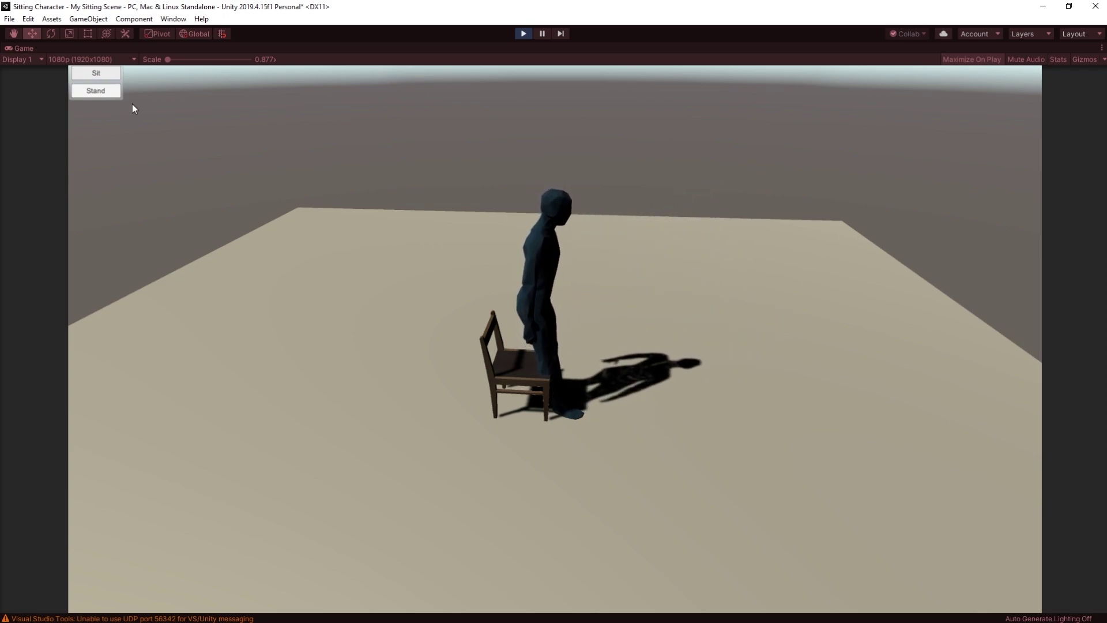
click(528, 33)
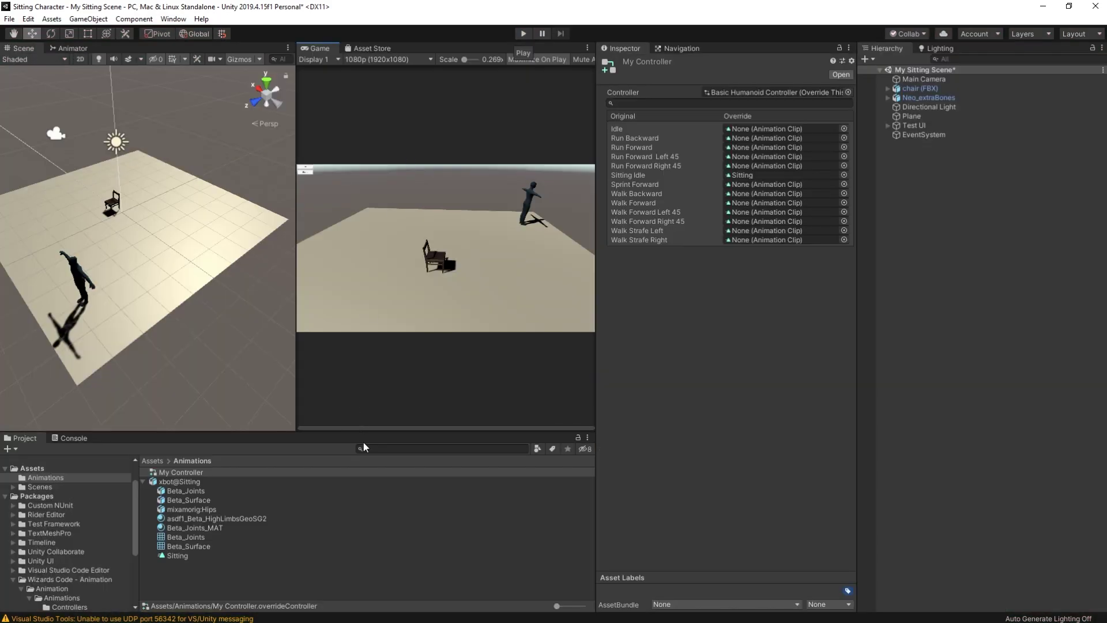
click(173, 482)
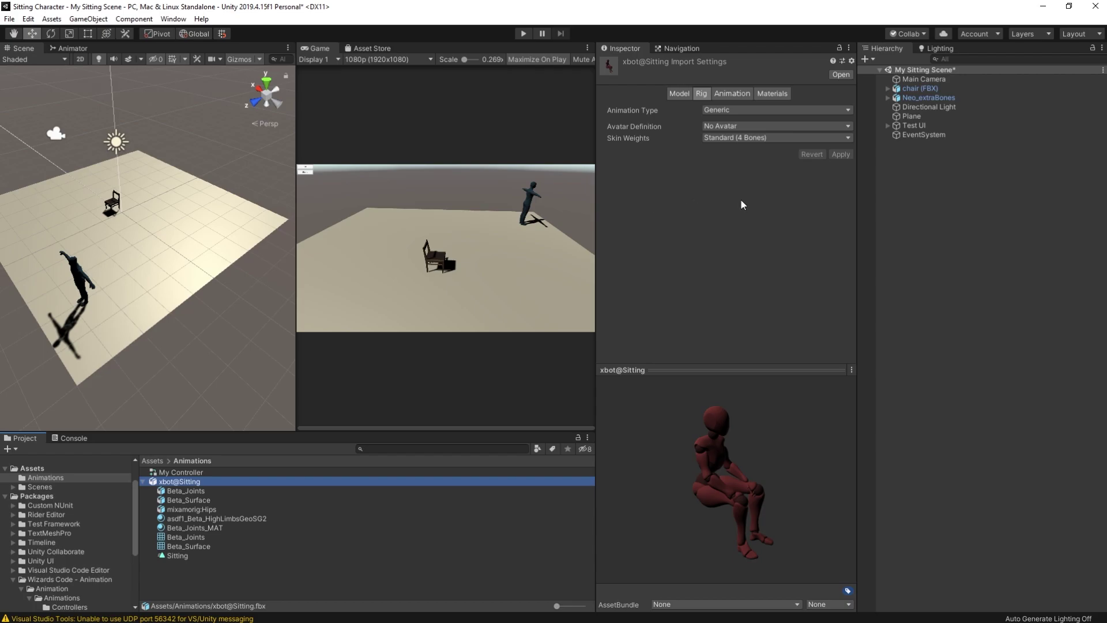
Step: Set xbot@Sitting's rig Animation Type to Humanoid and apply it
click(756, 111)
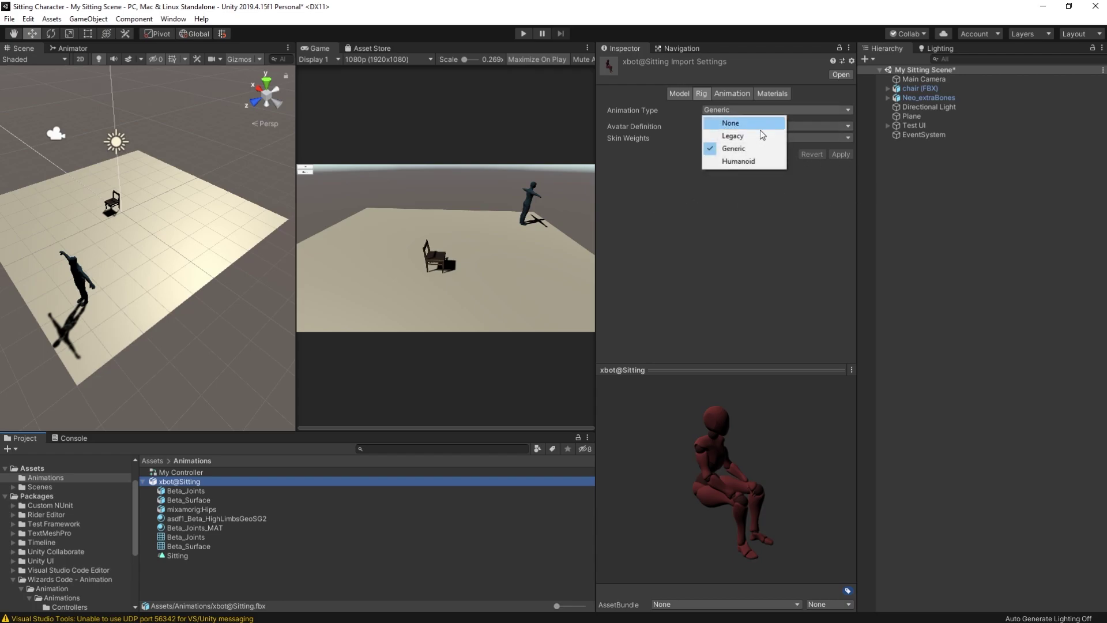
click(759, 163)
click(846, 193)
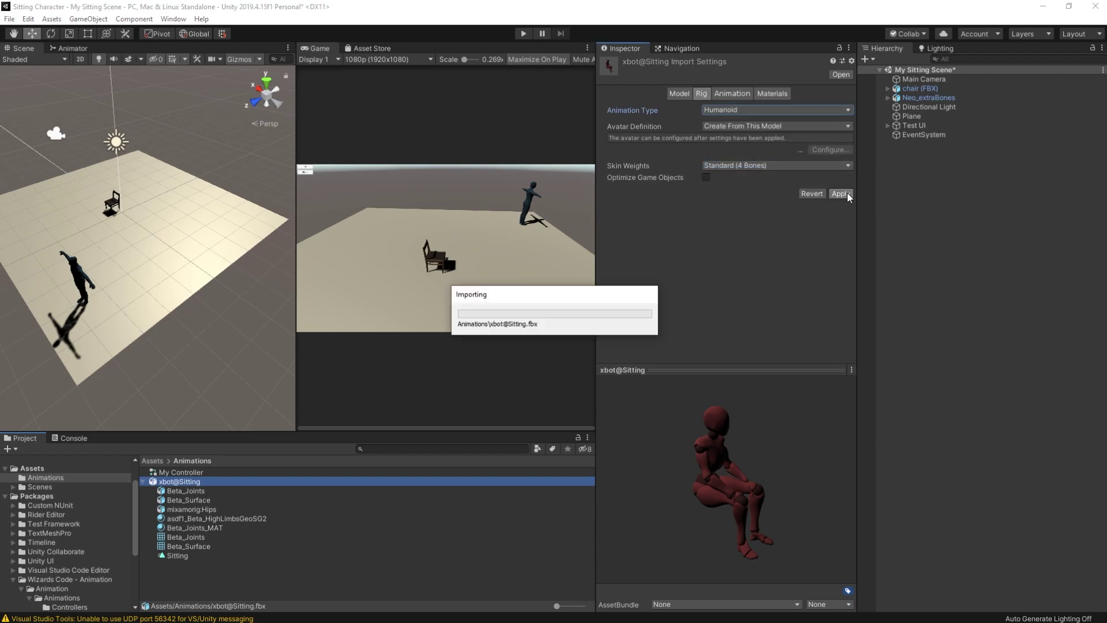
Step: Play the scene, trigger Sit to test the character, then stop play mode
key(ctrl+p)
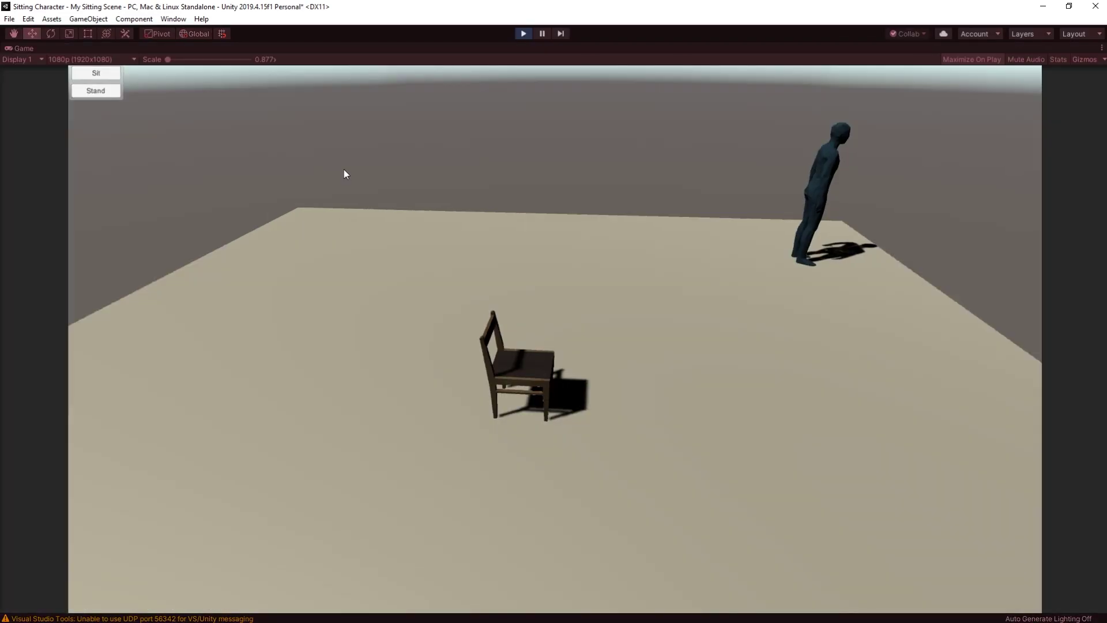
click(96, 72)
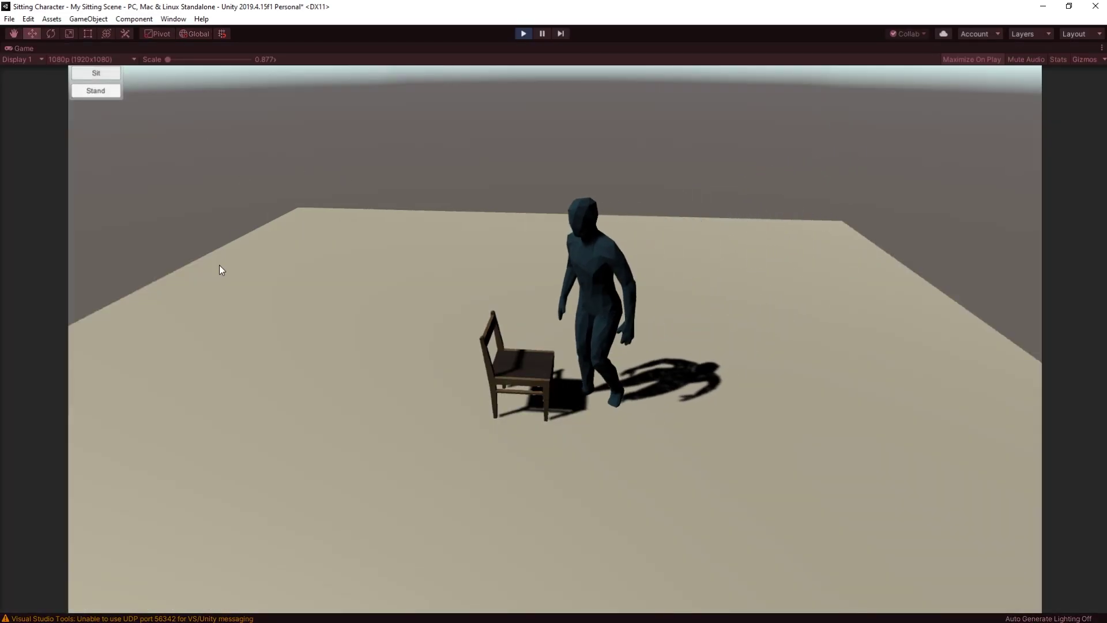
click(522, 32)
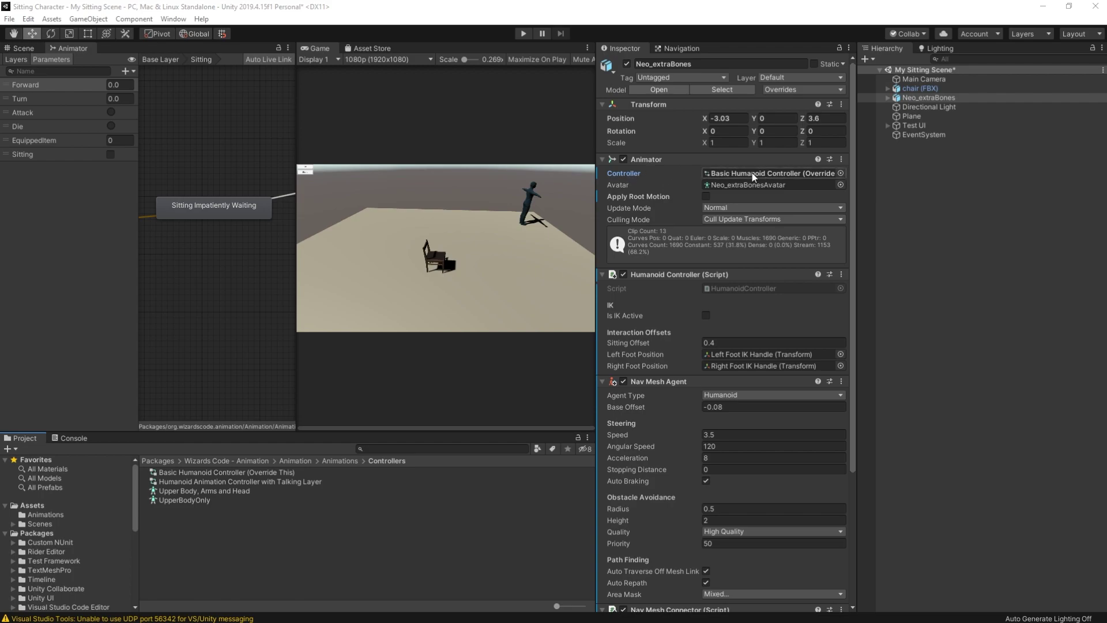
Step: Drag My Controller onto Neo_extraBones's Animator Controller field and play the scene
click(42, 514)
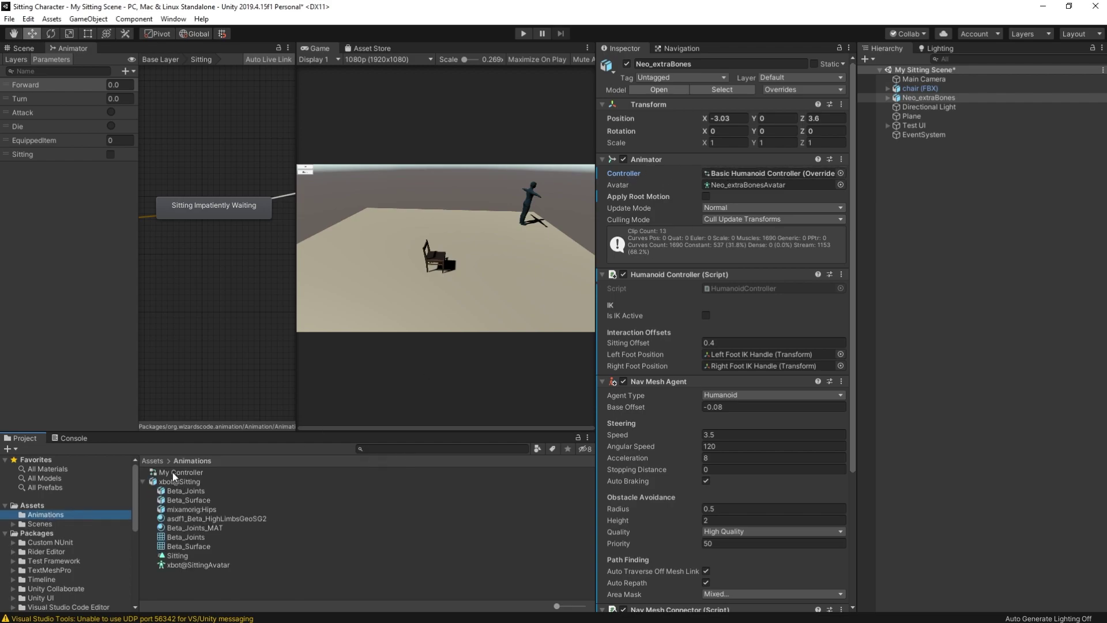
drag(171, 472, 732, 178)
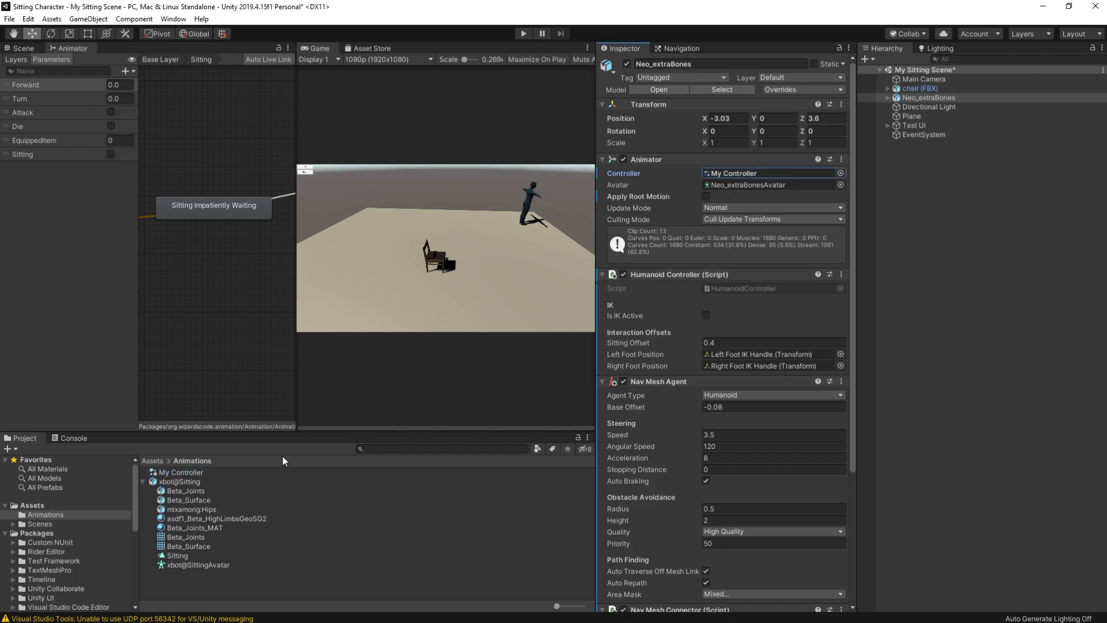
click(522, 34)
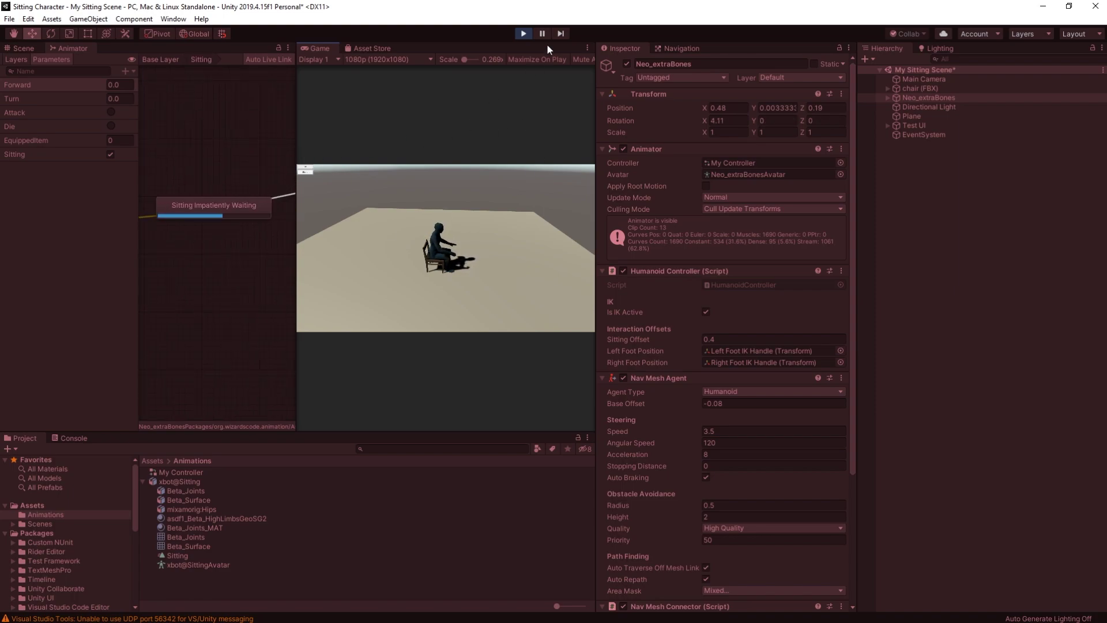
Step: Exit play mode so the character returns to its starting spot
click(524, 33)
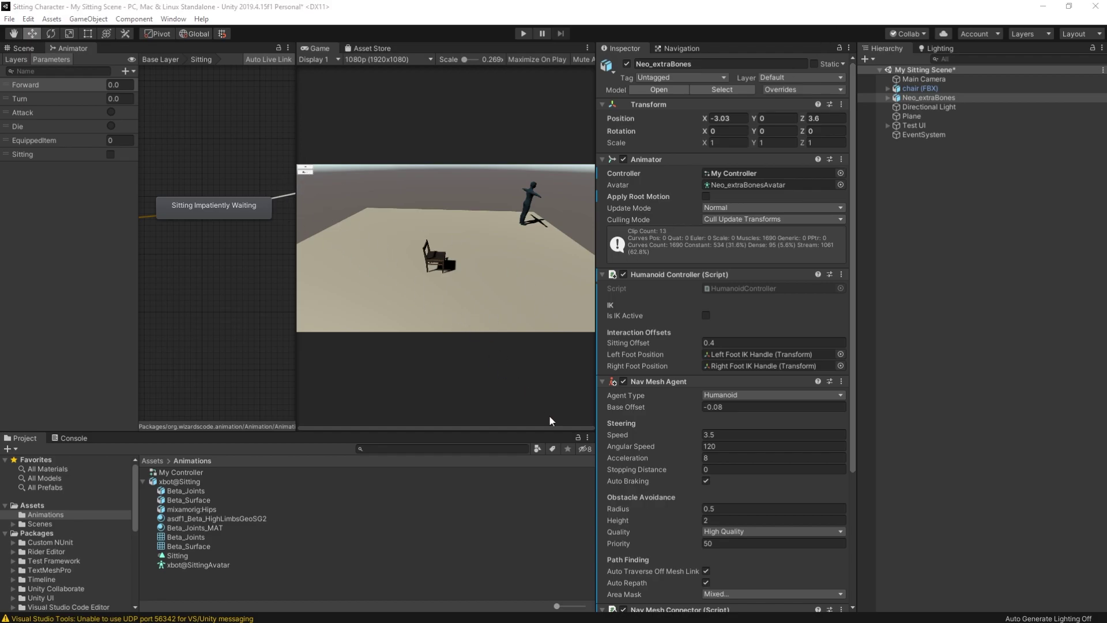
Step: Select the Sit button under Test UI > Control Buttons and open SittingBehaviours in Visual Studio
click(905, 123)
click(887, 125)
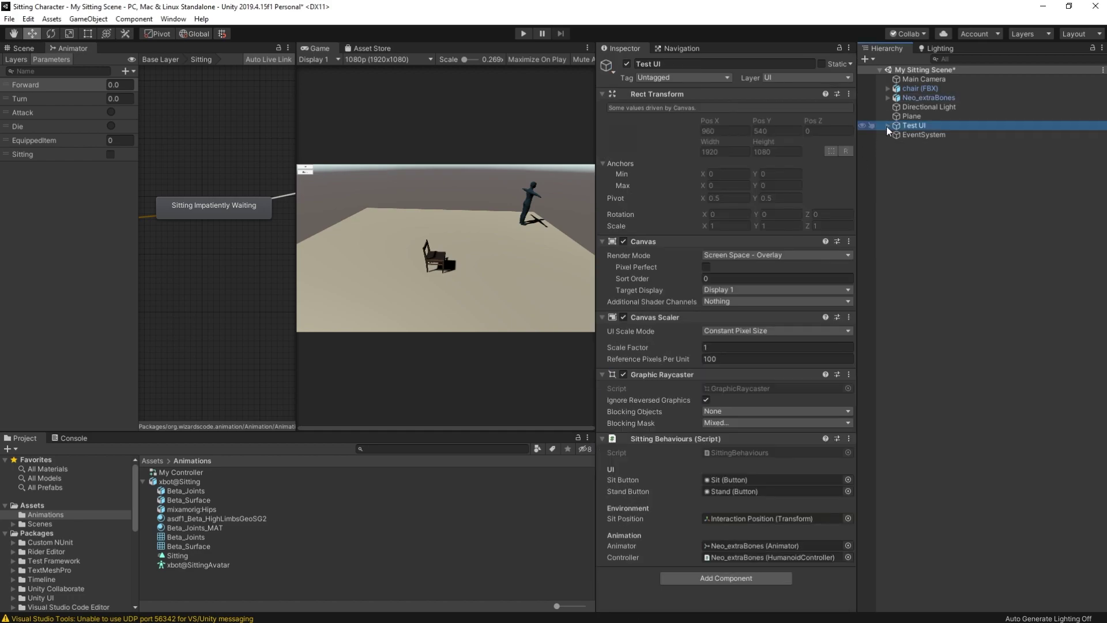
click(895, 135)
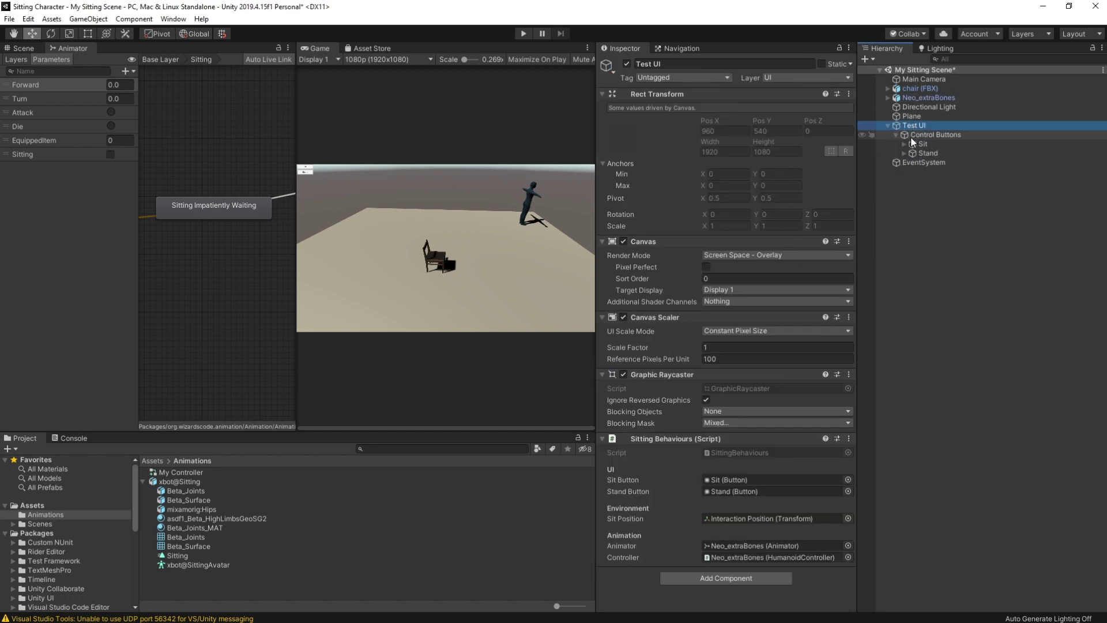
click(923, 146)
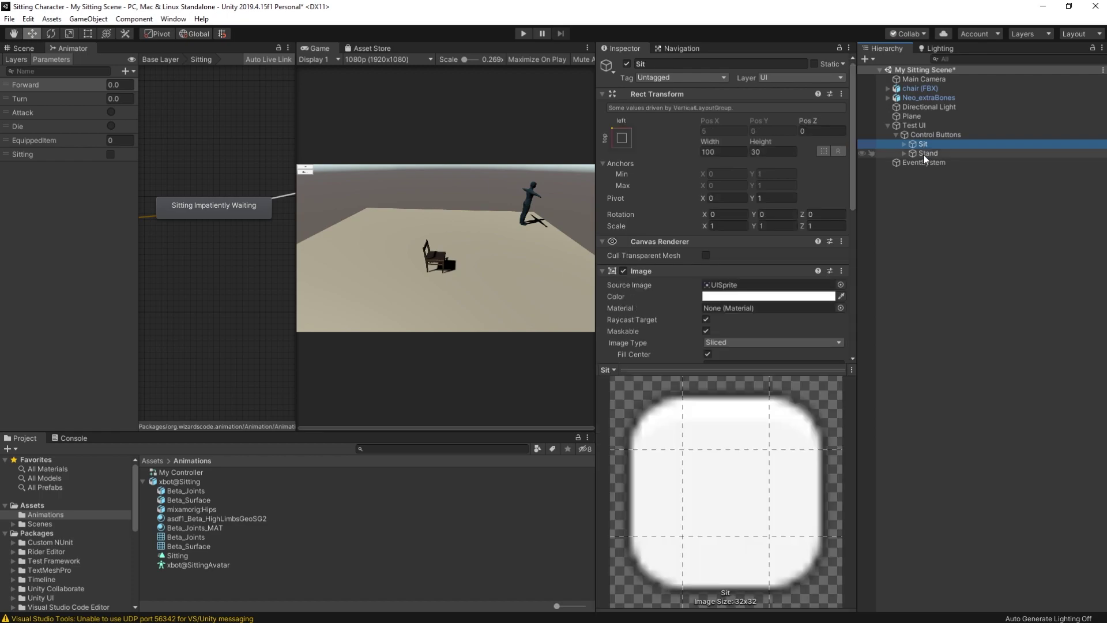
scroll(718, 294, down, 5)
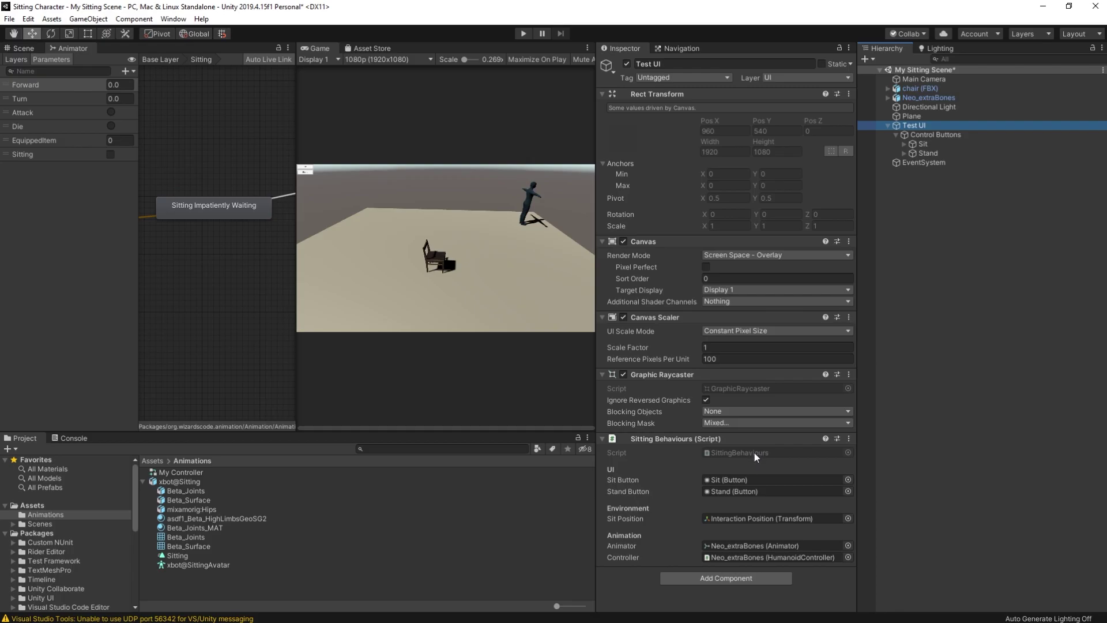
double_click(754, 452)
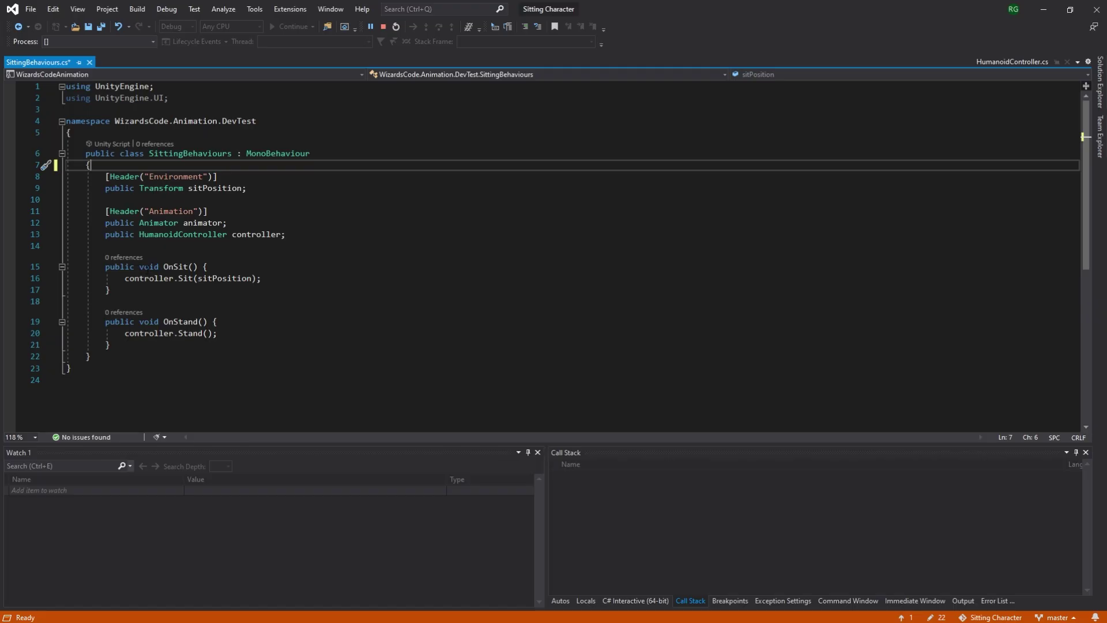
Step: Highlight sitPosition in OnSit's Sit call, jump to its field declaration on line 9, then return to Unity
mouse_move(185, 279)
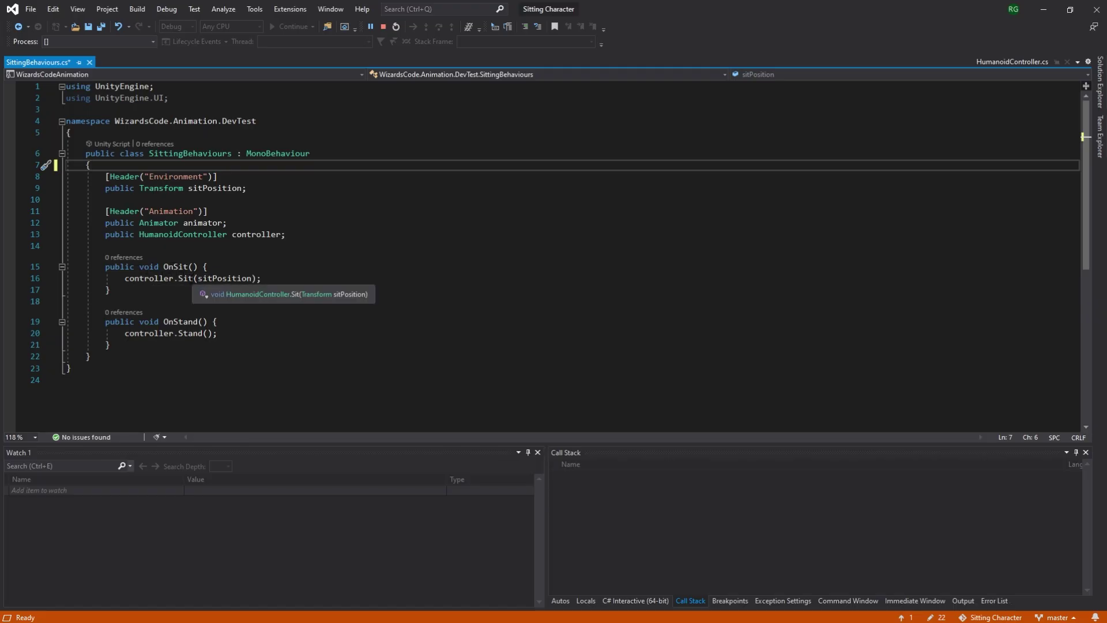
double_click(201, 279)
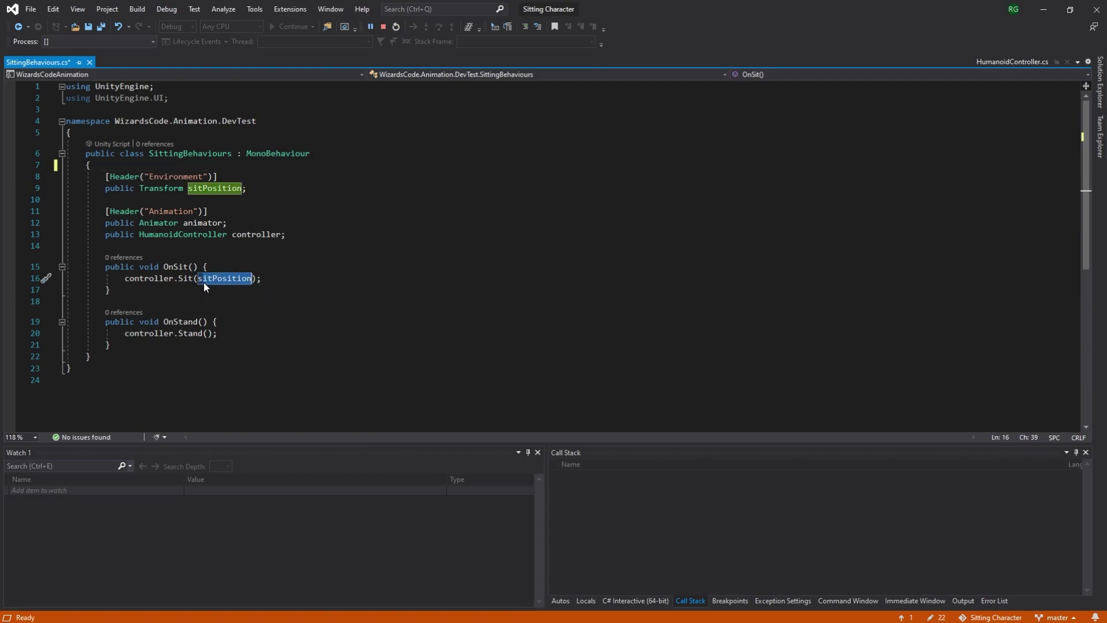
click(216, 188)
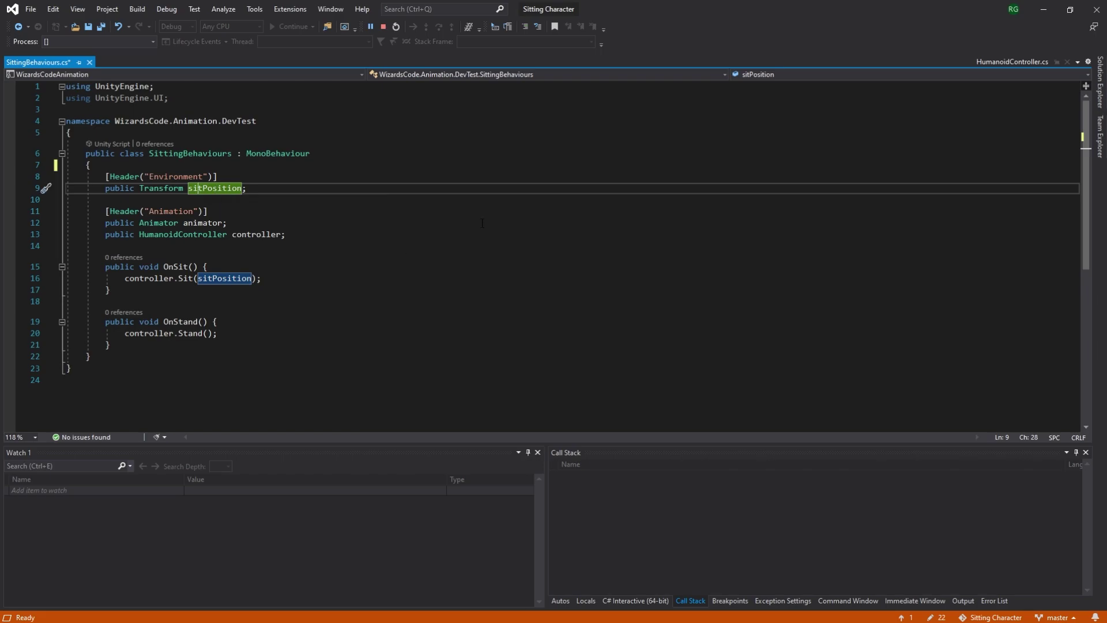
key(alt+Tab)
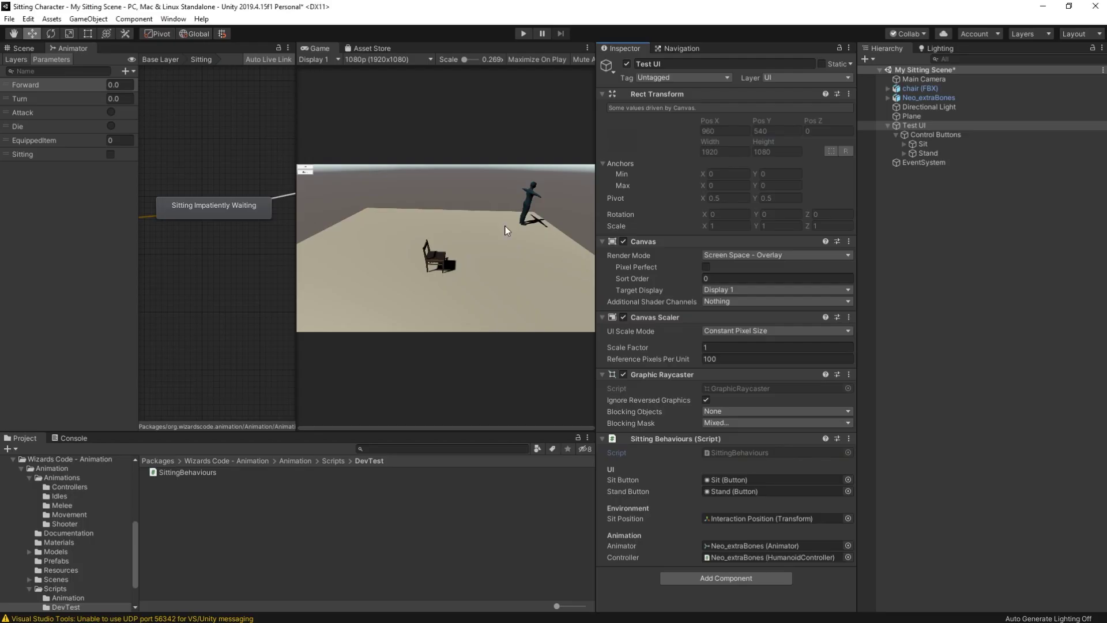
Step: Ping the chair's Interaction Position from the Sit Position field, then follow Sit to HumanoidController's Sit(Transform sitPosition)
click(749, 517)
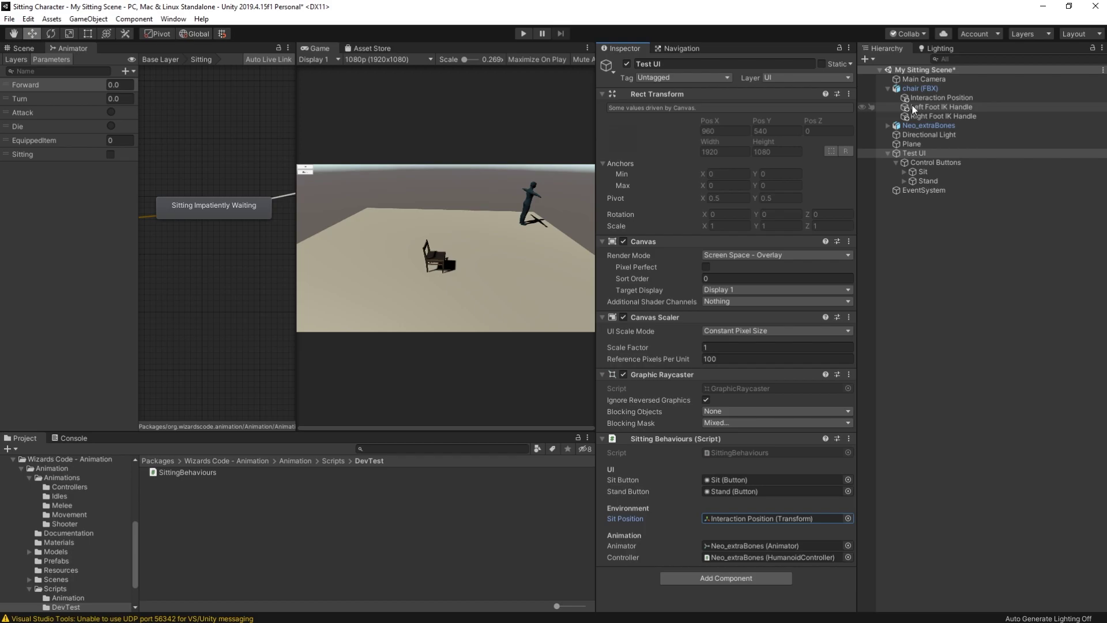
key(alt+Tab)
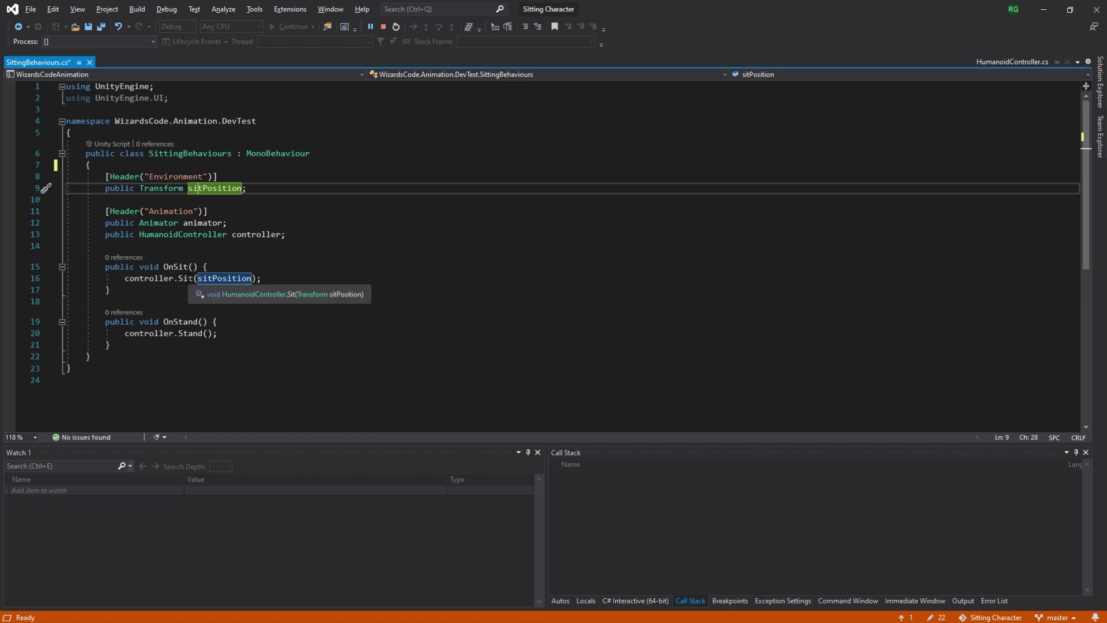
click(188, 278)
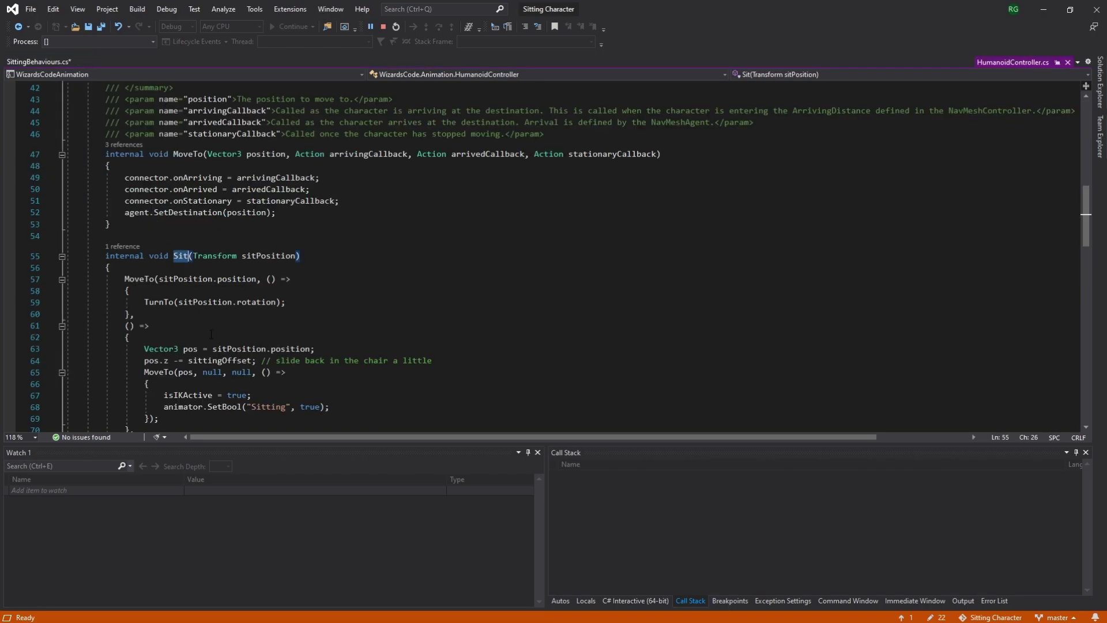